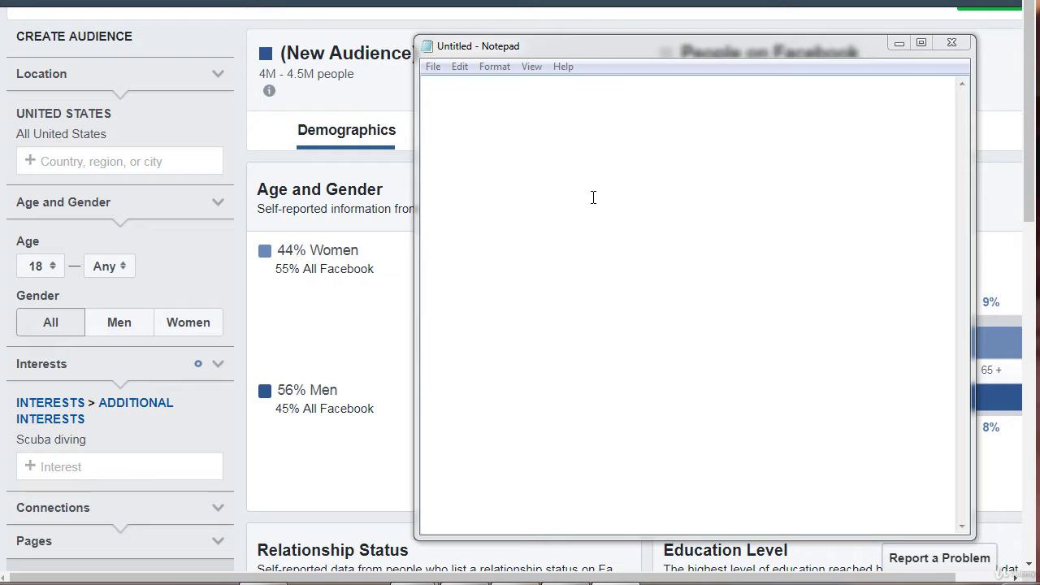
Step: Move the blank Notepad window to the right and bring the Audience Insights demographics page forward
{"action": "left_click_drag", "start_coordinate": [598, 49], "coordinate": [537, 39]}
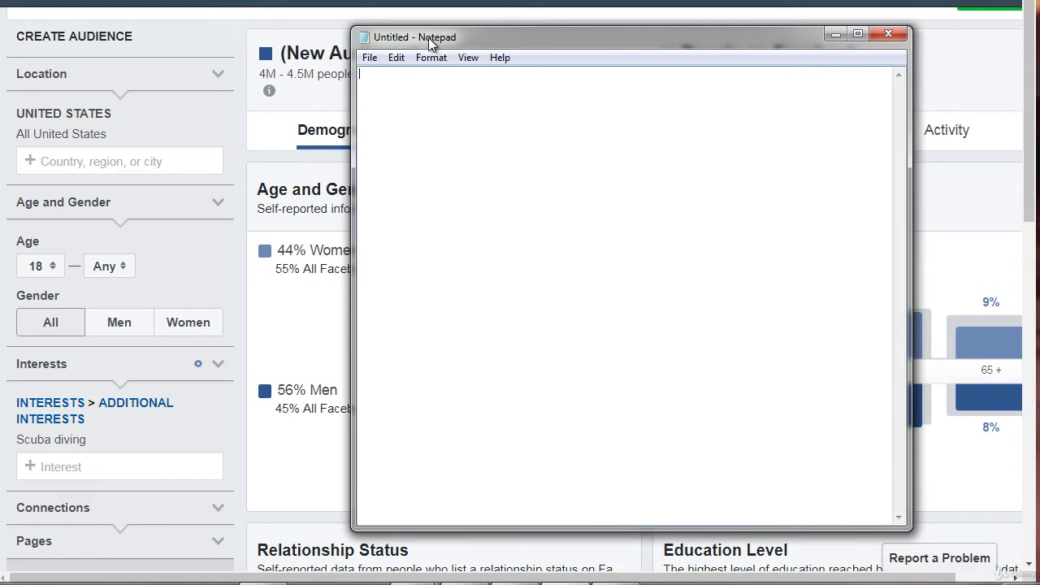
{"action": "left_click_drag", "start_coordinate": [428, 38], "coordinate": [708, 59]}
{"action": "left_click", "coordinate": [250, 191]}
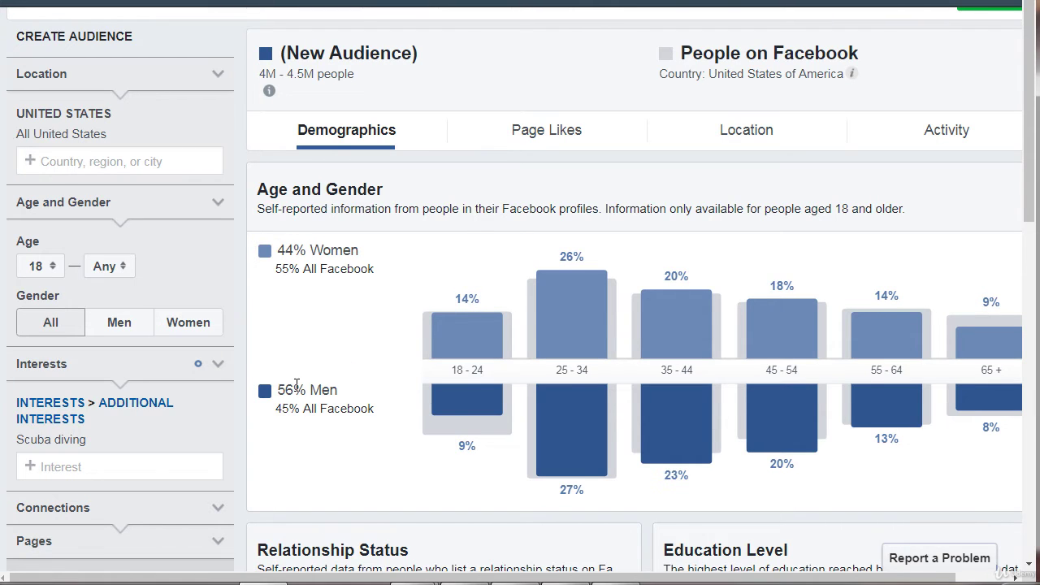
{"action": "left_click_drag", "start_coordinate": [278, 390], "coordinate": [350, 401]}
{"action": "left_click", "coordinate": [286, 229]}
{"action": "mouse_move", "coordinate": [552, 316]}
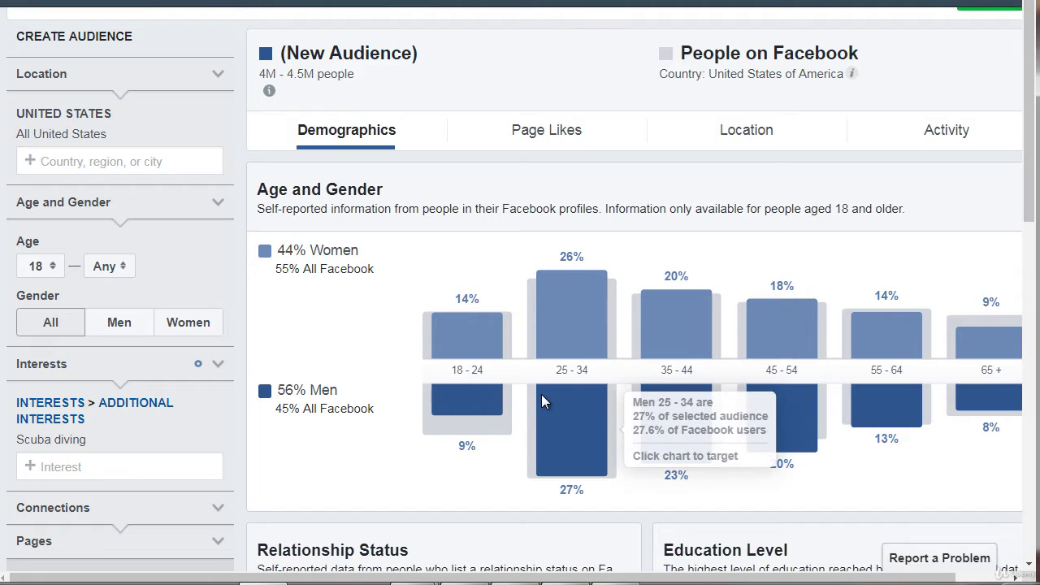
Step: Set the Age filter from 25 to 54, dismissing both audience-size tips
{"action": "left_click", "coordinate": [55, 268]}
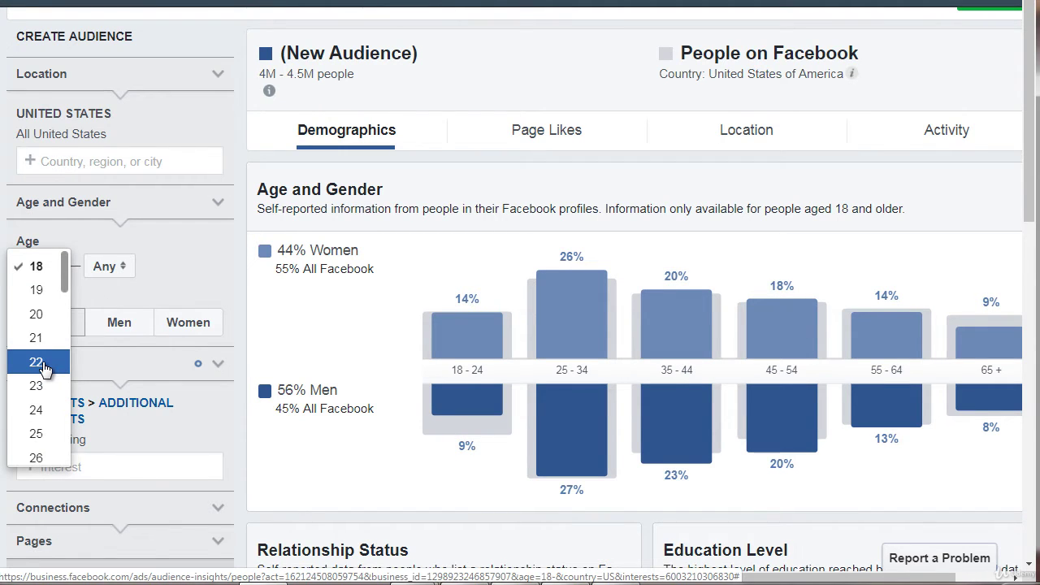
{"action": "left_click", "coordinate": [35, 433]}
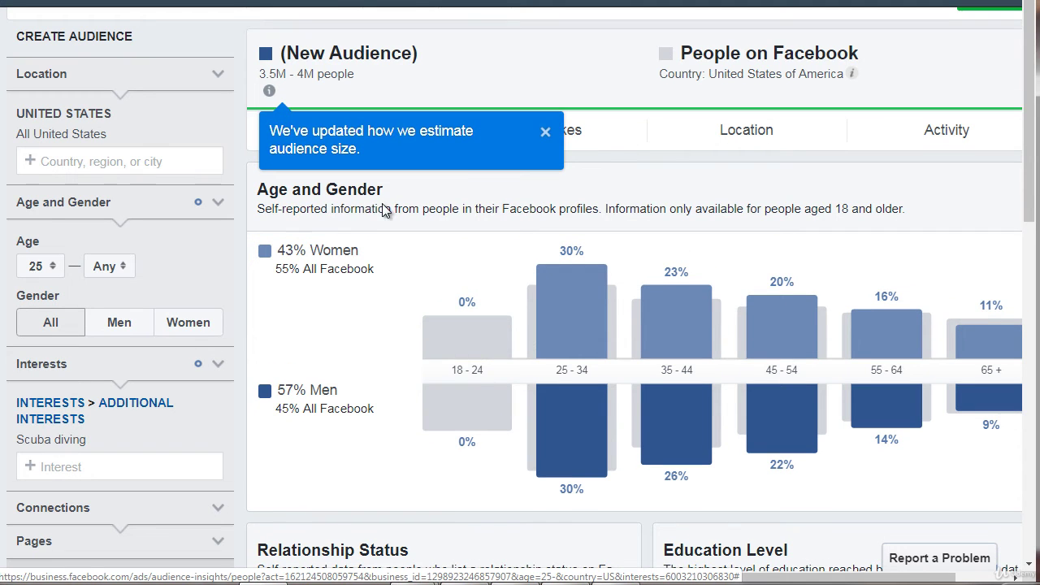
{"action": "left_click", "coordinate": [545, 132]}
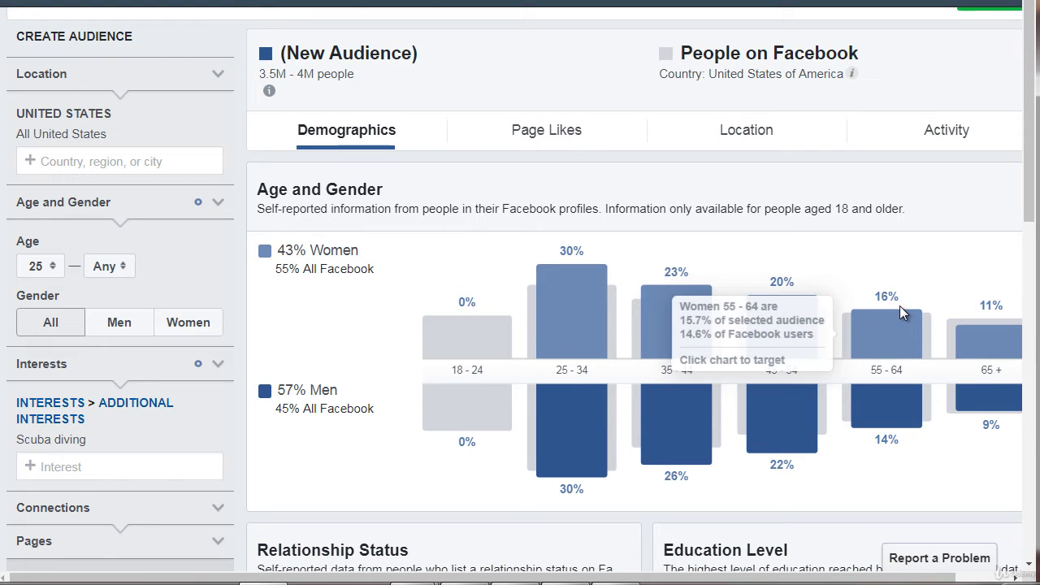
{"action": "left_click", "coordinate": [104, 274]}
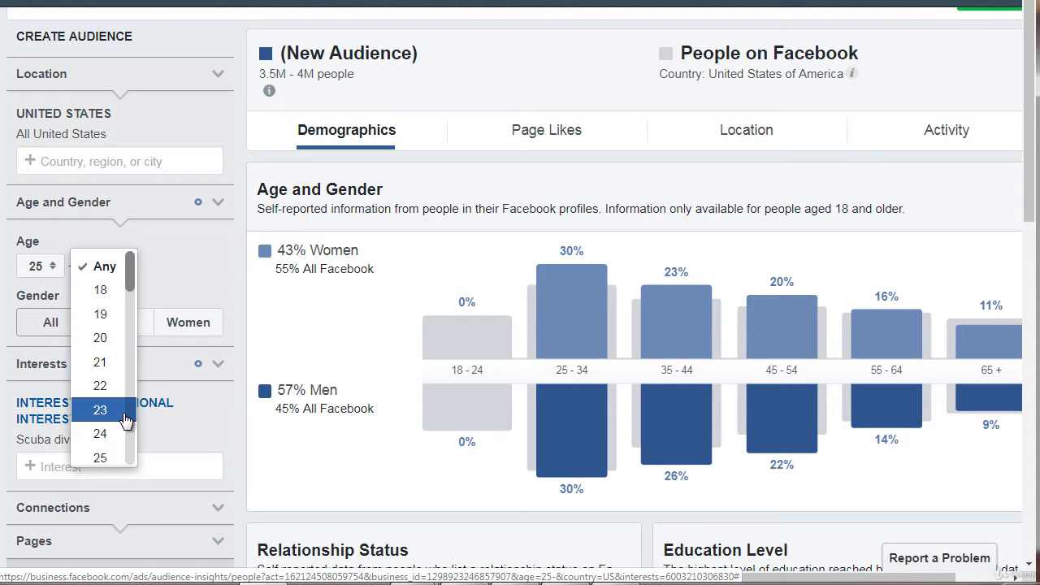
{"action": "scroll", "coordinate": [114, 399], "scroll_direction": "up", "scroll_amount": 1}
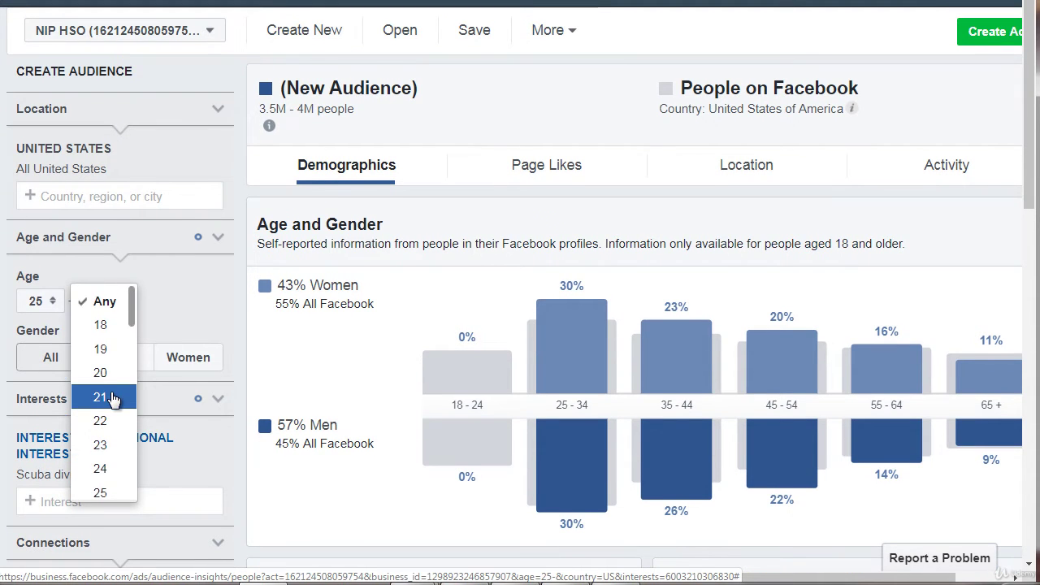
{"action": "scroll", "coordinate": [114, 398], "scroll_direction": "down", "scroll_amount": 3}
{"action": "scroll", "coordinate": [112, 400], "scroll_direction": "down", "scroll_amount": 5}
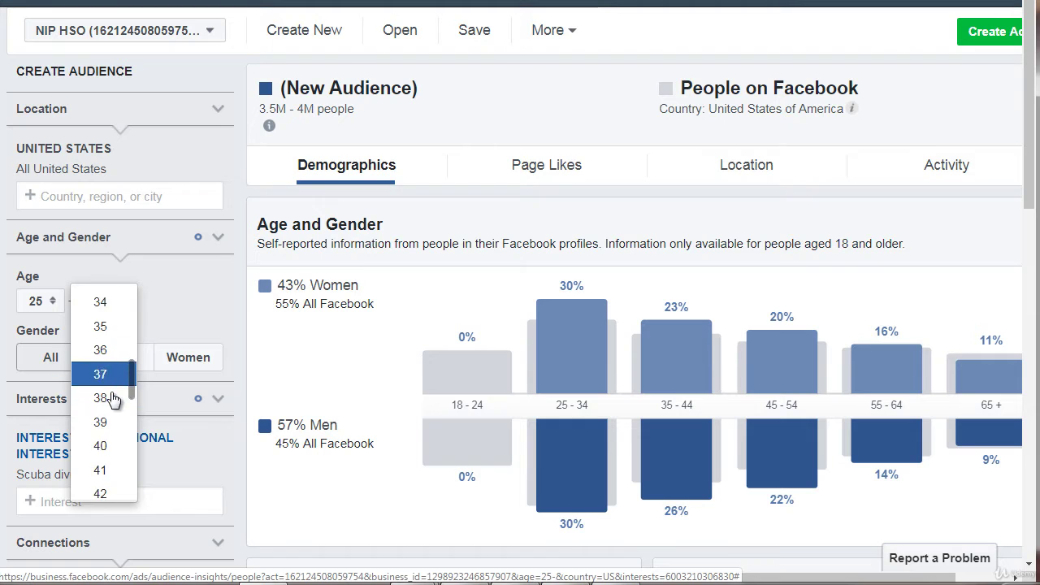
{"action": "scroll", "coordinate": [112, 400], "scroll_direction": "down", "scroll_amount": 3}
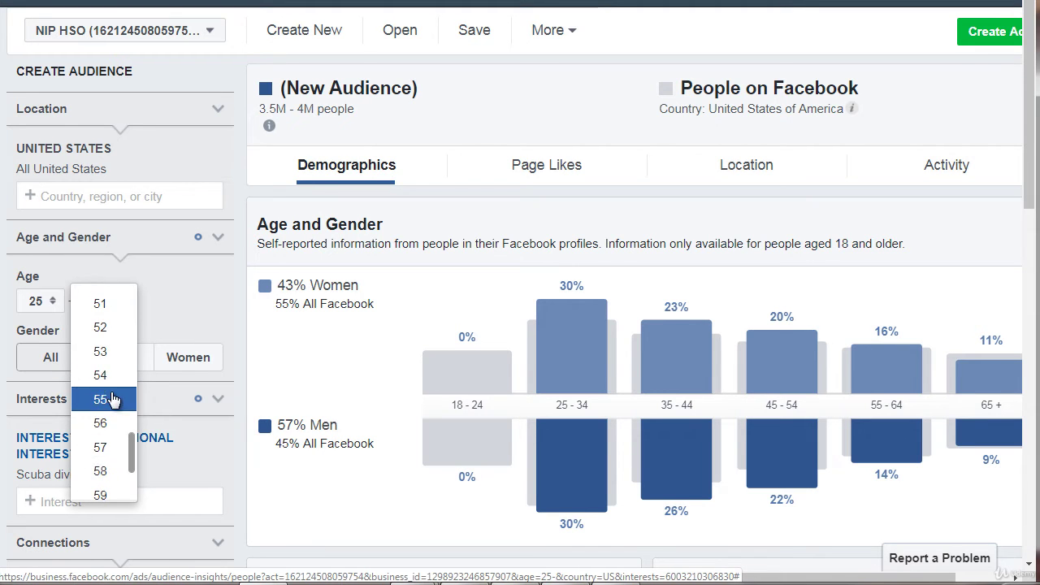
{"action": "left_click", "coordinate": [110, 376]}
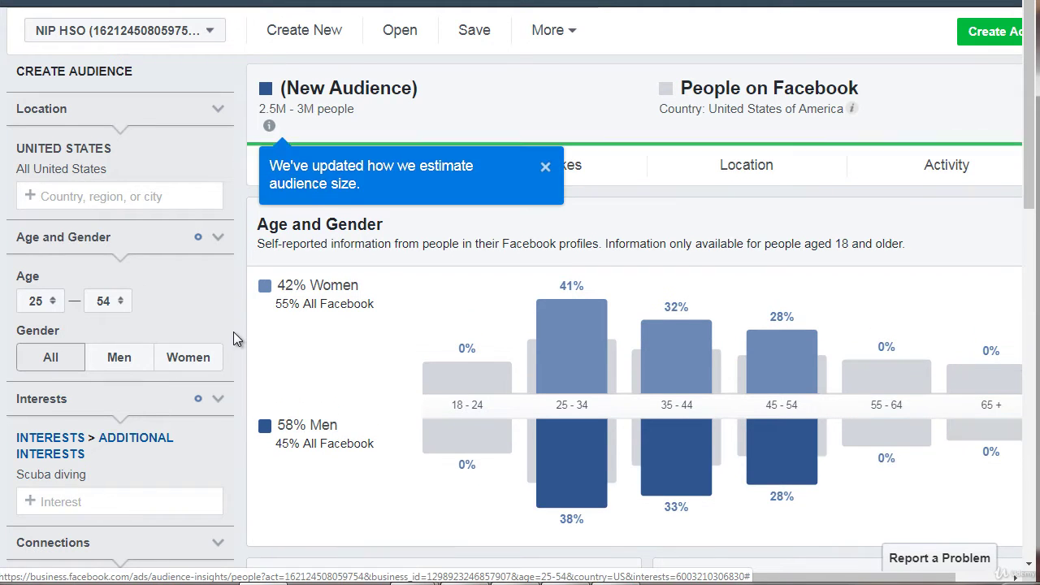
{"action": "left_click", "coordinate": [545, 166]}
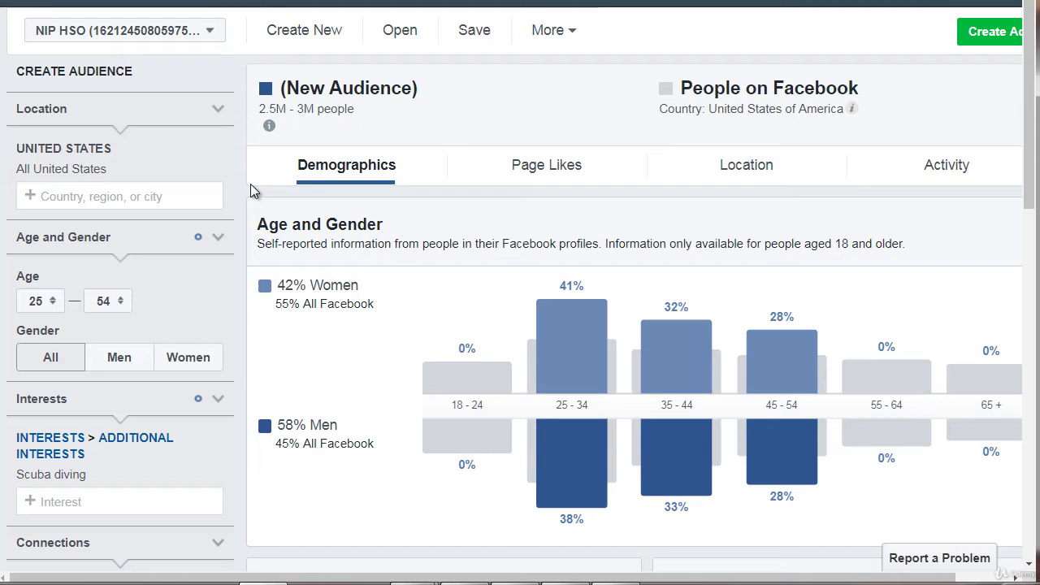
Step: Note Location: United States, Age: 25-54, Gender: All, Interest: Scuba Diving in Notepad
{"action": "scroll", "coordinate": [1031, 90], "scroll_direction": "down", "scroll_amount": 1}
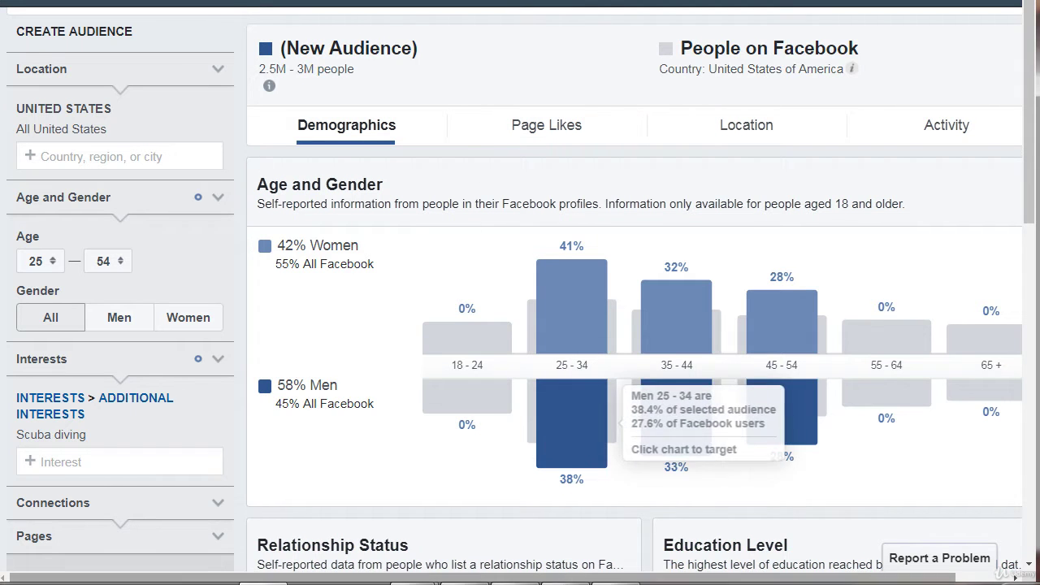
{"action": "key", "text": "alt+Tab"}
{"action": "left_click_drag", "start_coordinate": [851, 67], "coordinate": [489, 61]}
{"action": "type", "text": "Location:  "}
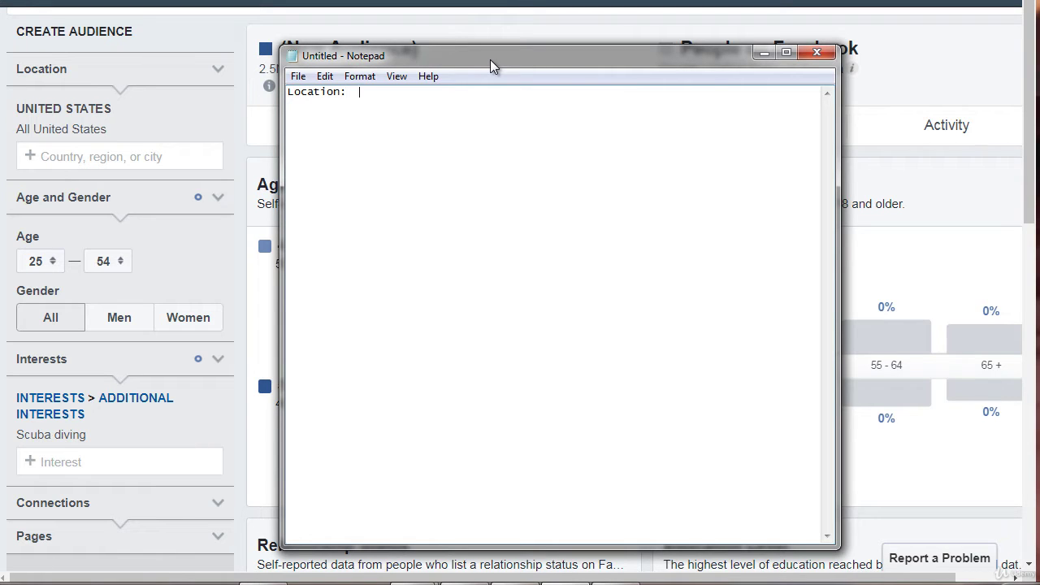
{"action": "type", "text": "United States"}
{"action": "key", "text": "Return"}
{"action": "key", "text": "Return"}
{"action": "type", "text": "Age:  25"}
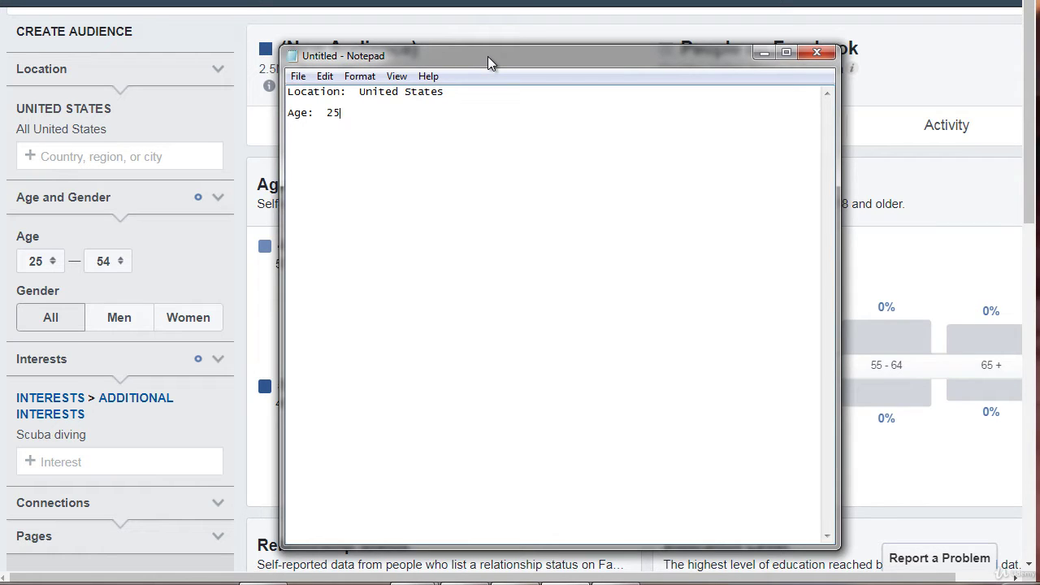
{"action": "type", "text": "-54  "}
{"action": "type", "text": "Gender"}
{"action": "type", "text": ": "}
{"action": "type", "text": "All  "}
{"action": "type", "text": "Interest"}
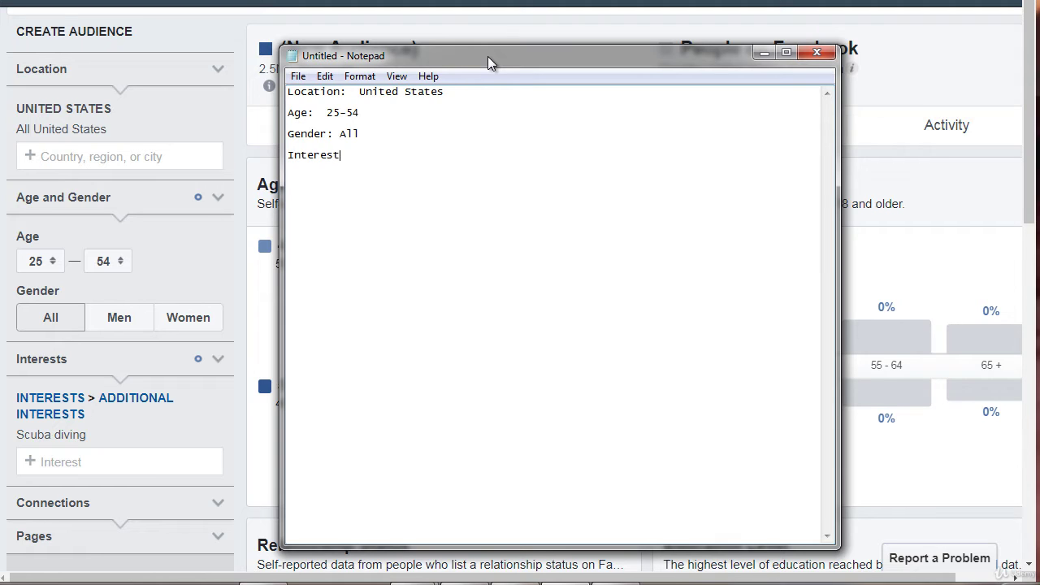
{"action": "type", "text": ":  Scuba Diving"}
{"action": "left_click_drag", "start_coordinate": [430, 51], "coordinate": [713, 64]}
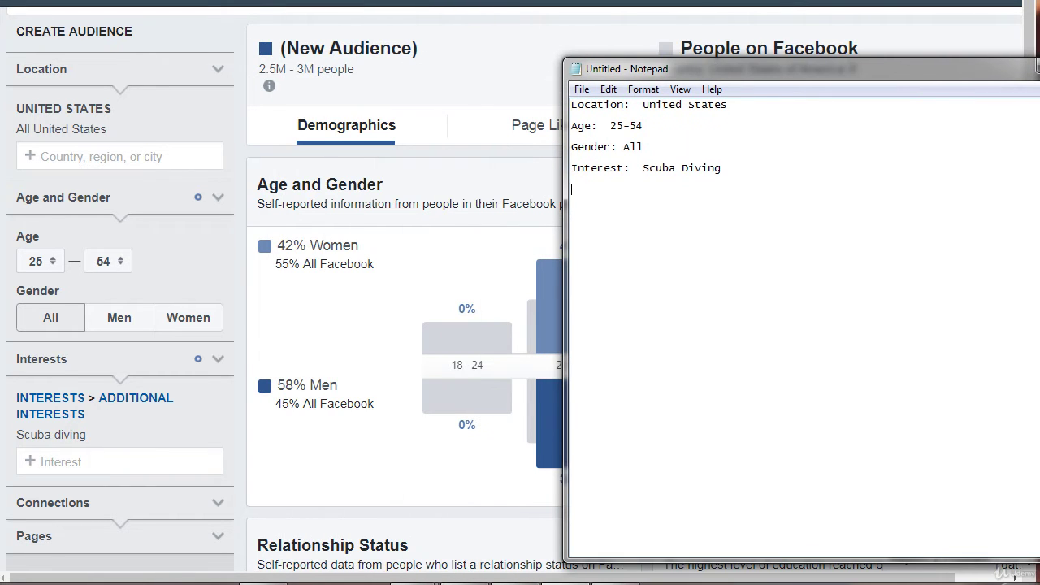
Step: Scroll to the relationship data and add 'Relationship: Married' to the notes
{"action": "left_click", "coordinate": [437, 66]}
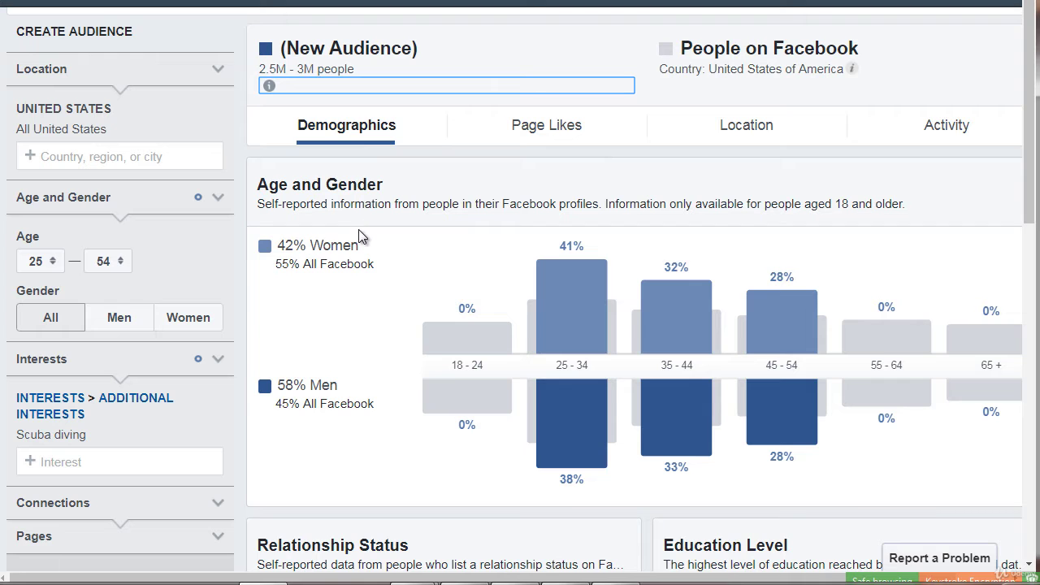
{"action": "scroll", "coordinate": [387, 248], "scroll_direction": "down", "scroll_amount": 4}
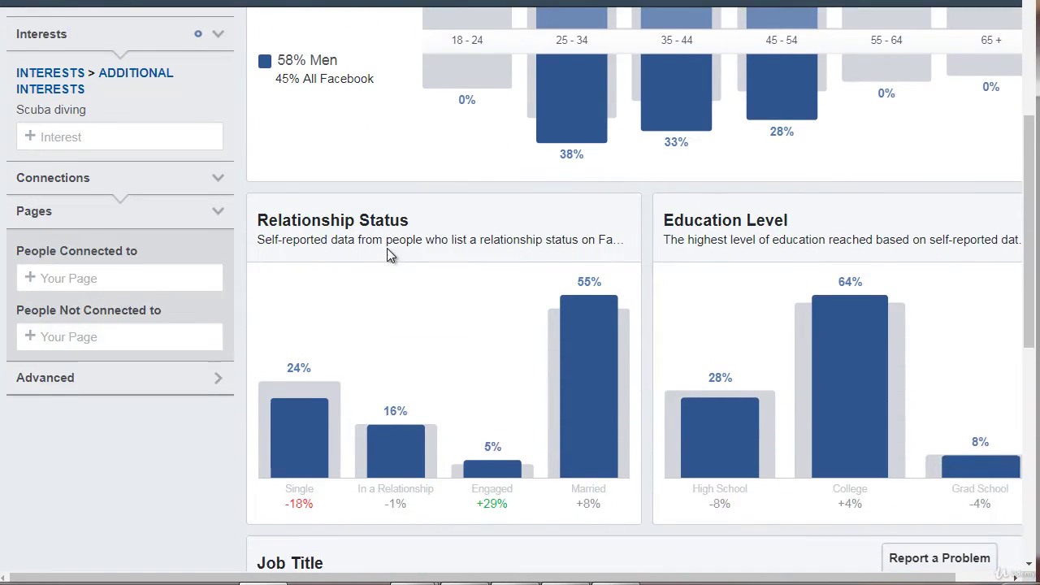
{"action": "scroll", "coordinate": [387, 248], "scroll_direction": "down", "scroll_amount": 1}
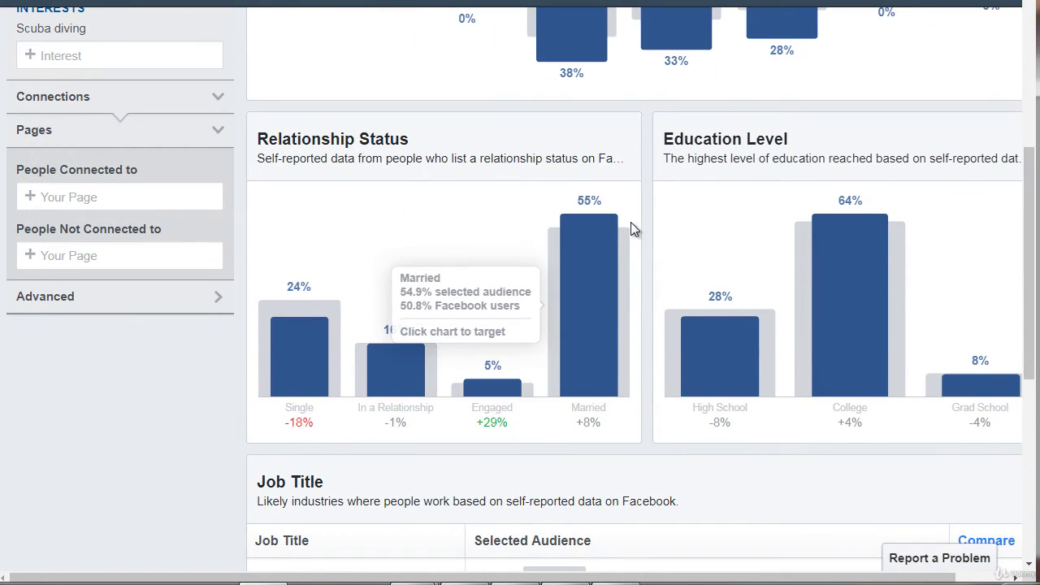
{"action": "scroll", "coordinate": [599, 569], "scroll_direction": "down", "scroll_amount": 6}
{"action": "left_click", "coordinate": [559, 582]}
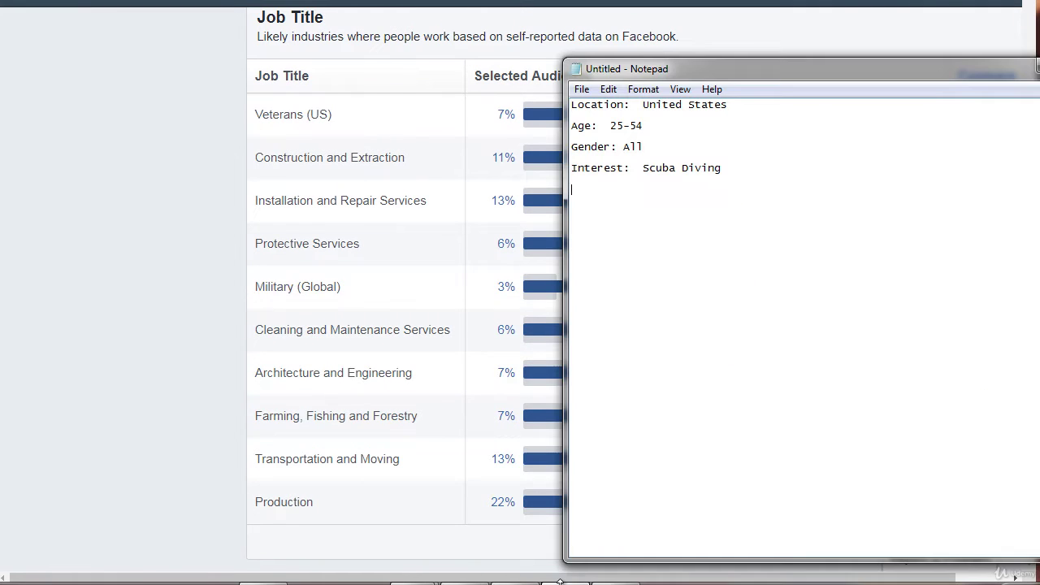
{"action": "left_click_drag", "start_coordinate": [705, 66], "coordinate": [540, 20]}
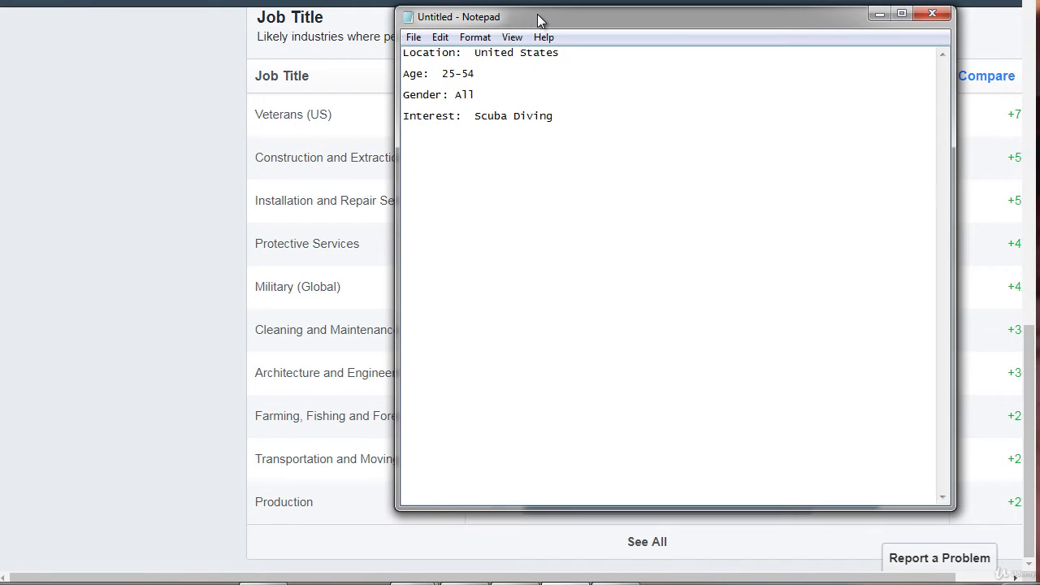
{"action": "type", "text": "Married"}
{"action": "key", "text": "BackSpace"}
{"action": "key", "text": "BackSpace"}
{"action": "key", "text": "BackSpace"}
{"action": "key", "text": "BackSpace"}
{"action": "key", "text": "BackSpace"}
{"action": "key", "text": "BackSpace"}
{"action": "key", "text": "BackSpace"}
{"action": "type", "text": "Relationship:  Married"}
{"action": "key", "text": "Return"}
Step: Add Education: College and Job Title: Production, Veterans, Installation and Repairs, etc
{"action": "type", "text": "Educa"}
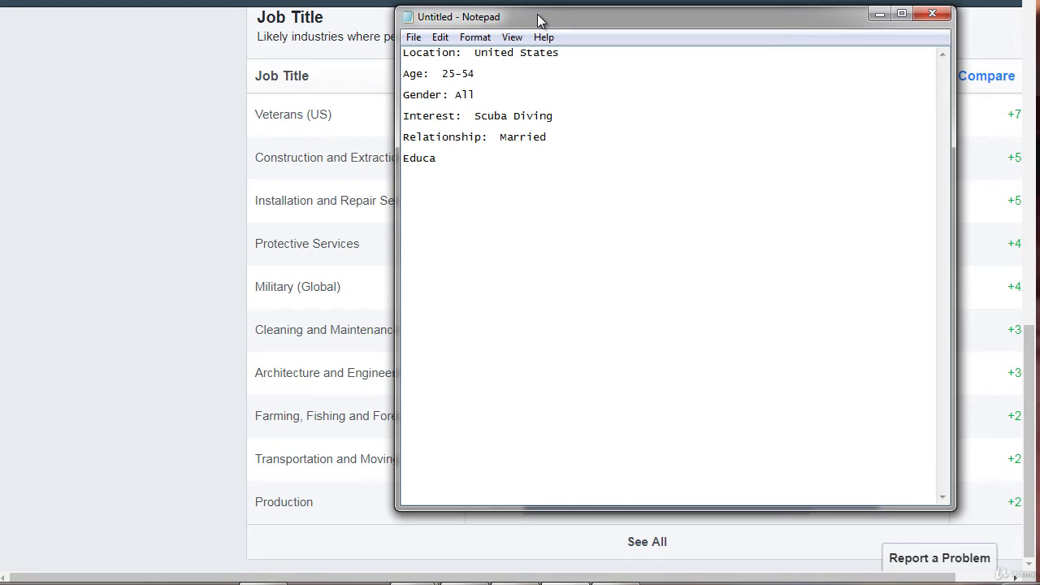
{"action": "type", "text": "tion:  College  Job Title:"}
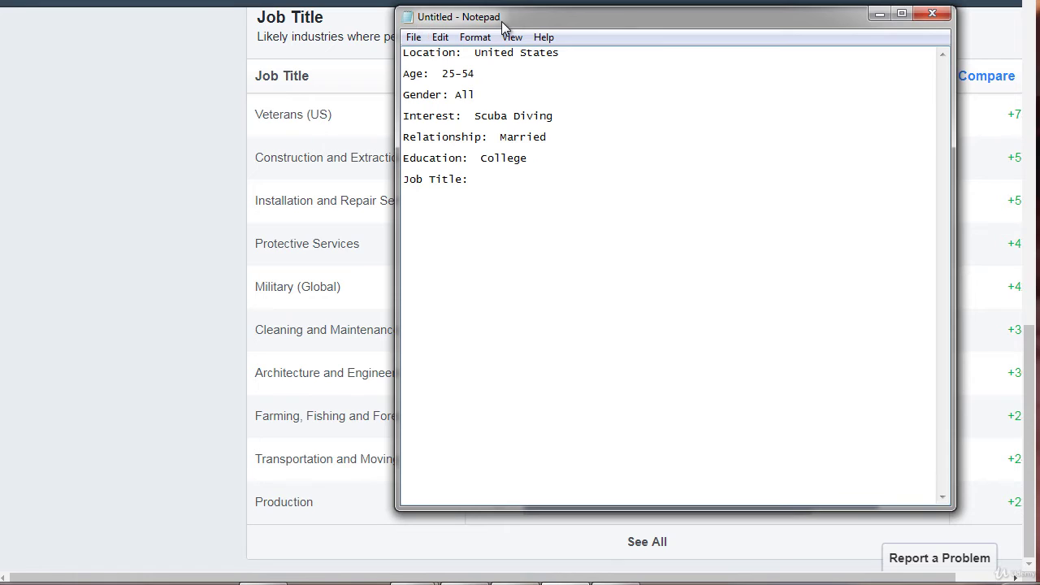
{"action": "left_click_drag", "start_coordinate": [504, 28], "coordinate": [726, 521]}
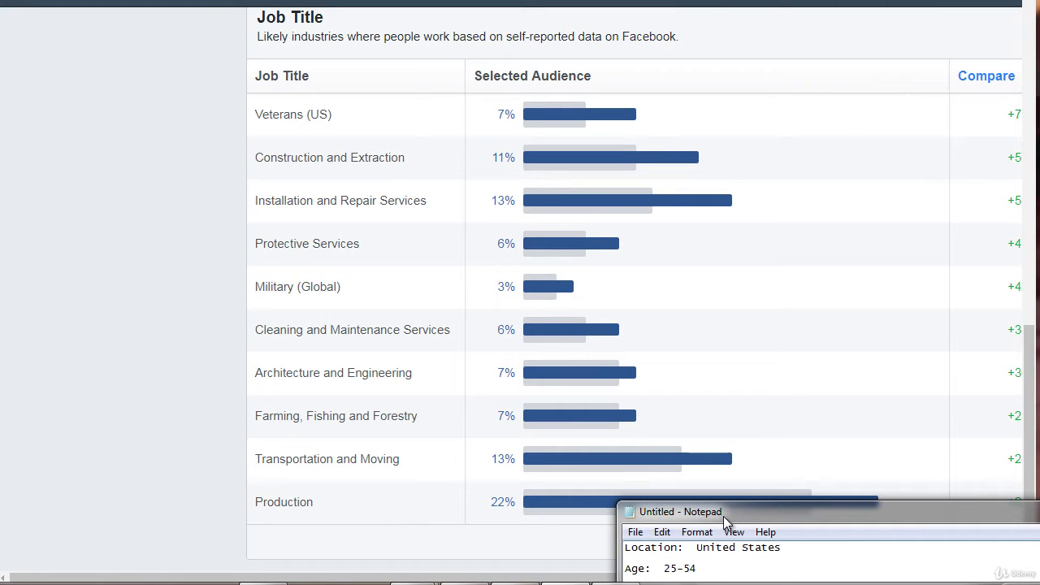
{"action": "left_click_drag", "start_coordinate": [725, 521], "coordinate": [473, 46]}
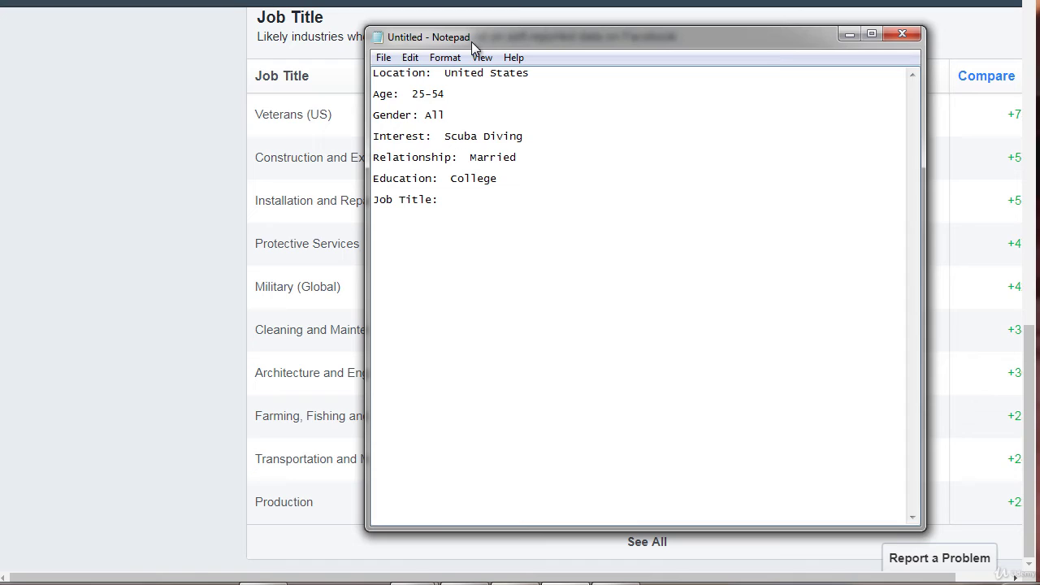
{"action": "type", "text": "Production, Veterans, "}
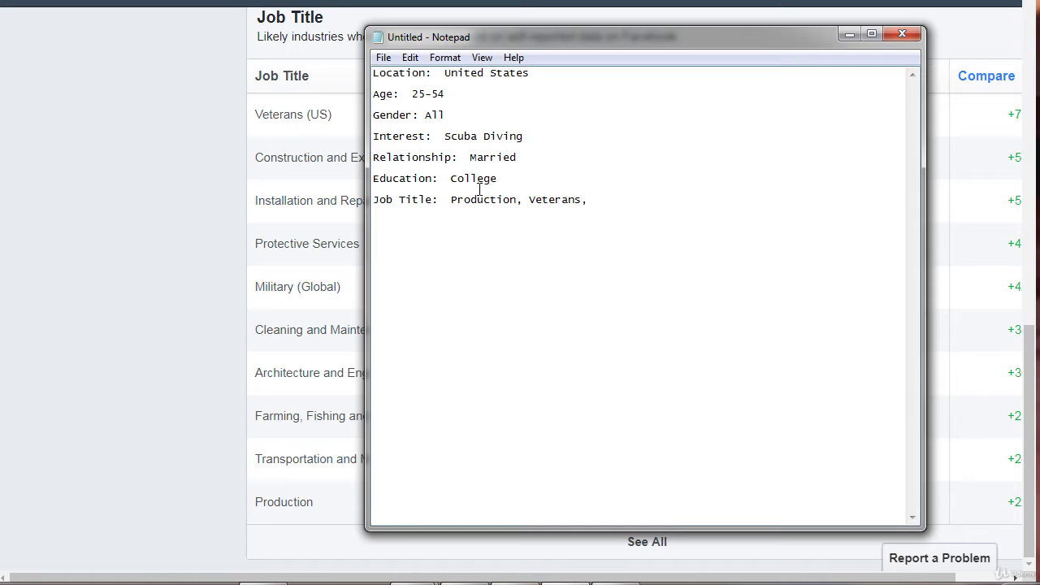
{"action": "type", "text": "Installation and Repairs"}
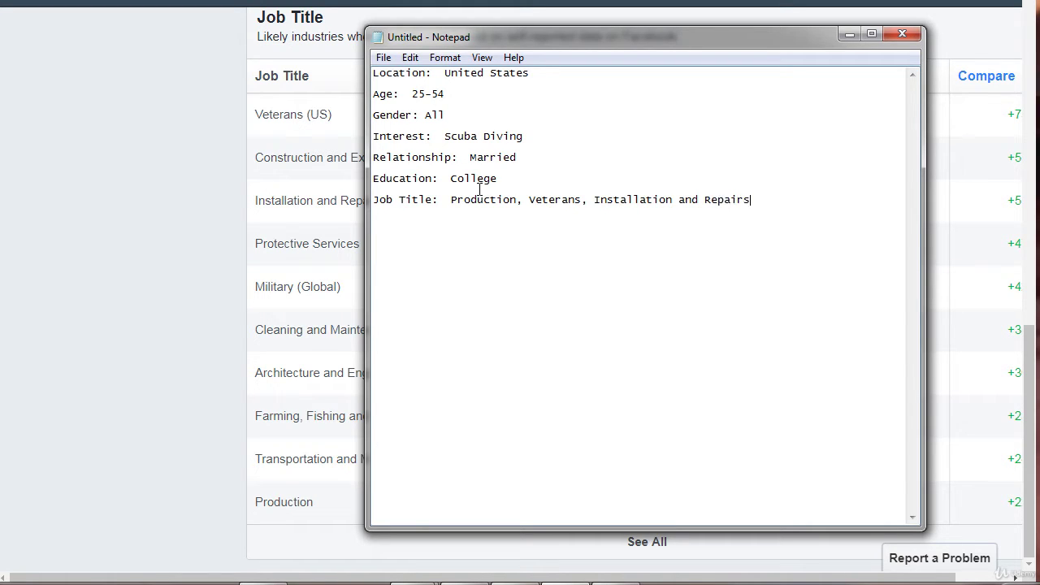
{"action": "type", "text": ", etc..."}
Step: Select and review the first five note lines, then return to the Demographics tab
{"action": "left_click_drag", "start_coordinate": [533, 142], "coordinate": [373, 71]}
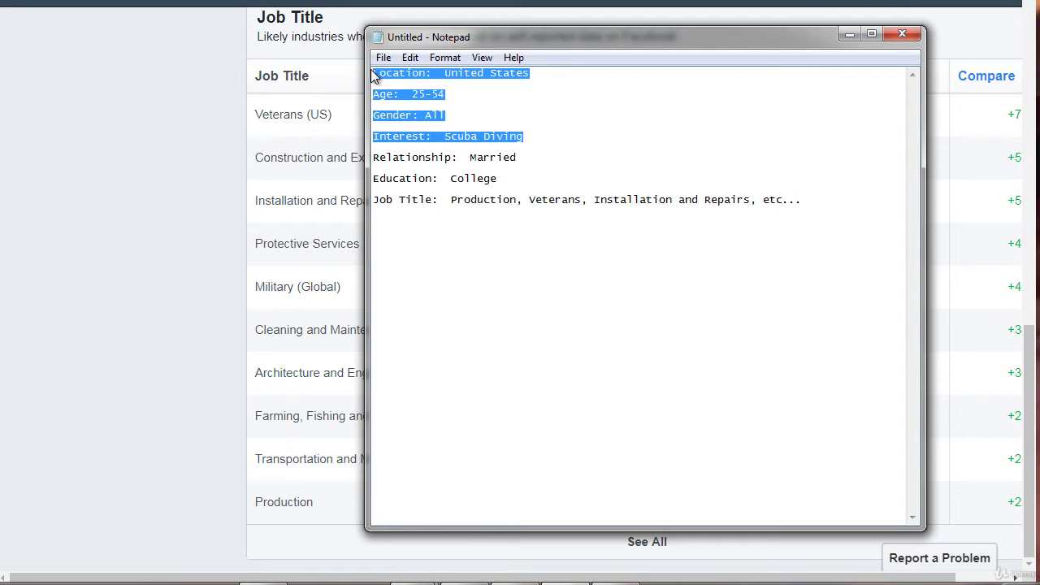
{"action": "left_click_drag", "start_coordinate": [529, 158], "coordinate": [372, 76]}
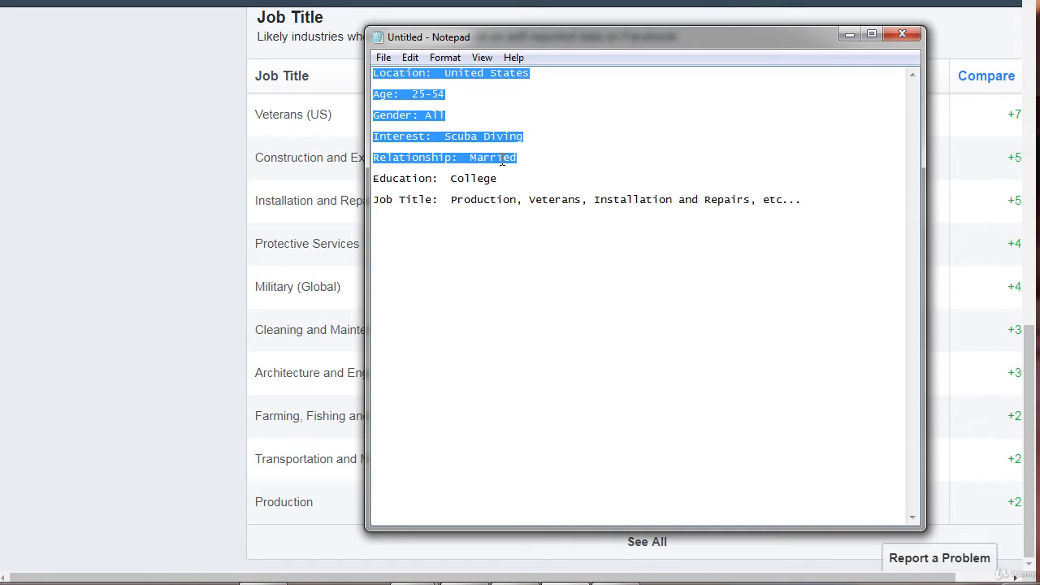
{"action": "left_click", "coordinate": [446, 159]}
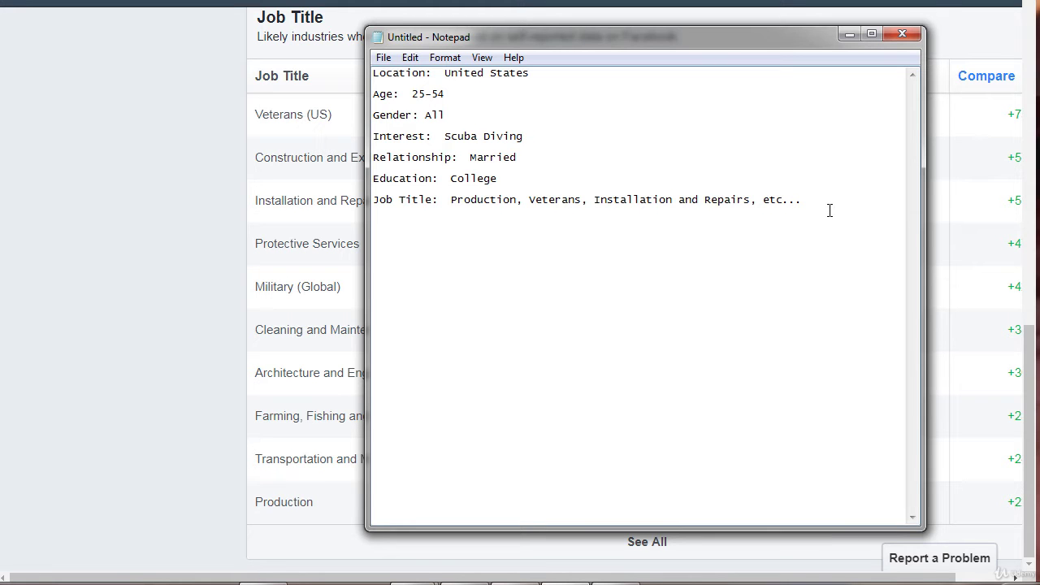
{"action": "left_click", "coordinate": [174, 251]}
{"action": "scroll", "coordinate": [372, 271], "scroll_direction": "up", "scroll_amount": 6}
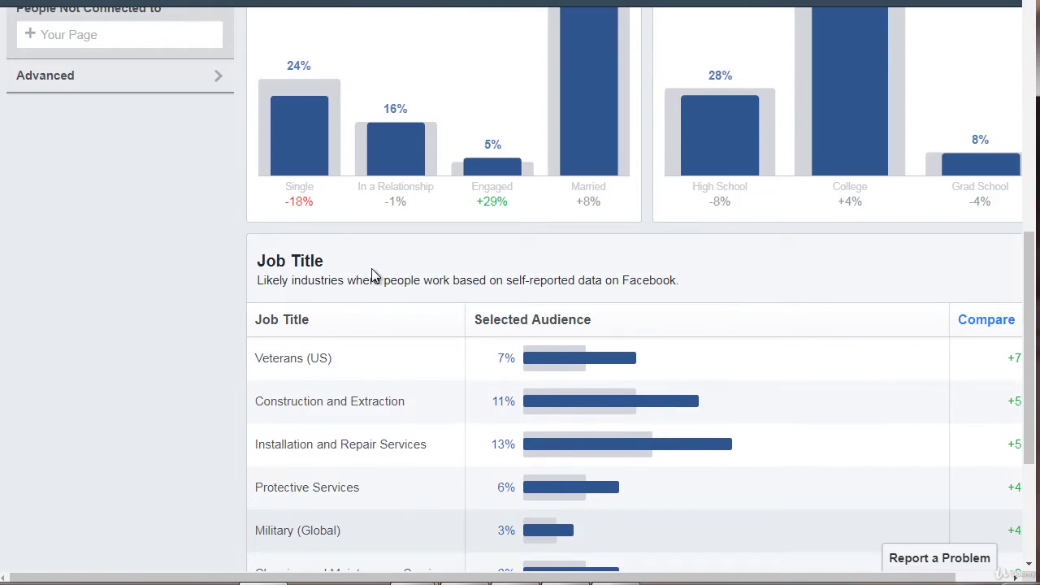
{"action": "scroll", "coordinate": [376, 266], "scroll_direction": "up", "scroll_amount": 5}
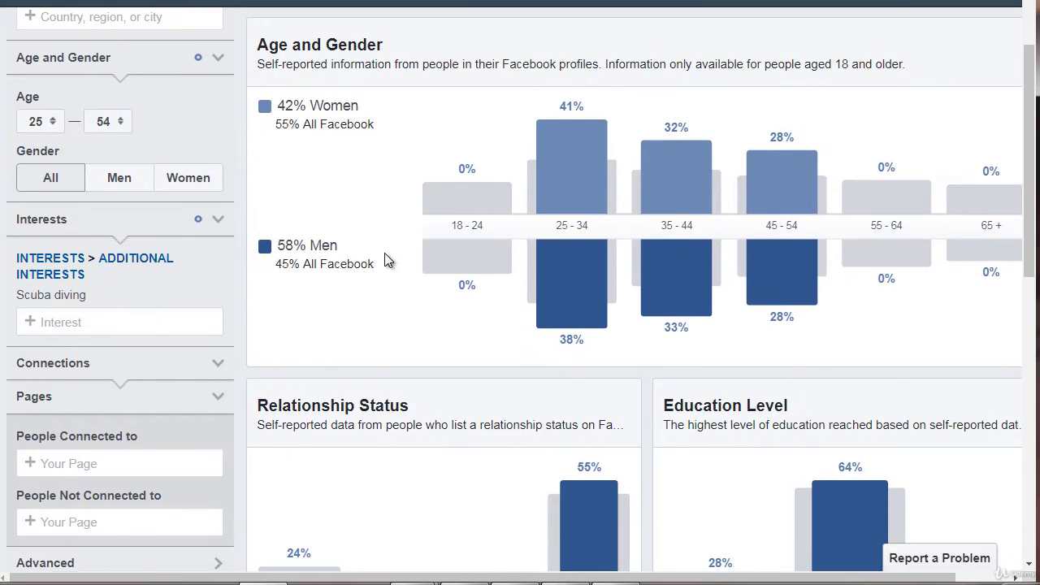
{"action": "scroll", "coordinate": [419, 225], "scroll_direction": "up", "scroll_amount": 2}
{"action": "scroll", "coordinate": [430, 217], "scroll_direction": "down", "scroll_amount": 2}
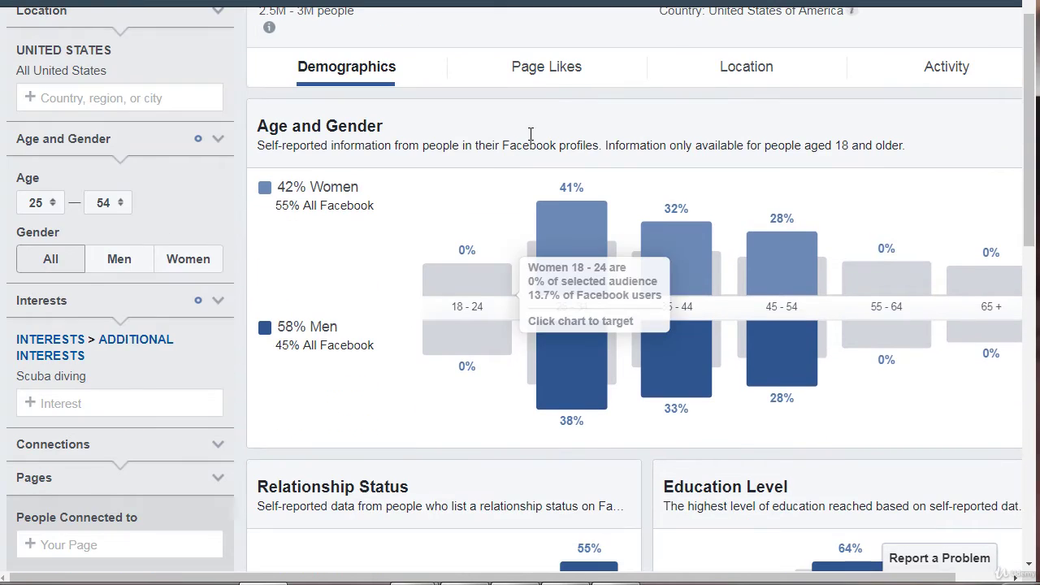
Step: Open Page Likes and note Clothing: Nine Line Apparel, plus REI and Bass Pro Shops
{"action": "left_click", "coordinate": [551, 78]}
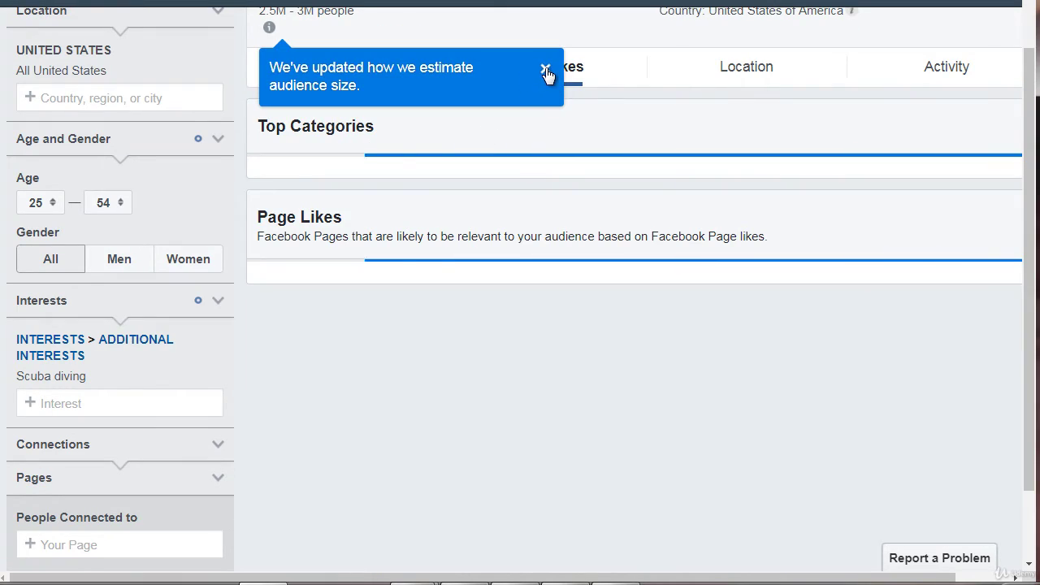
{"action": "left_click", "coordinate": [545, 67]}
{"action": "key", "text": "alt+Tab"}
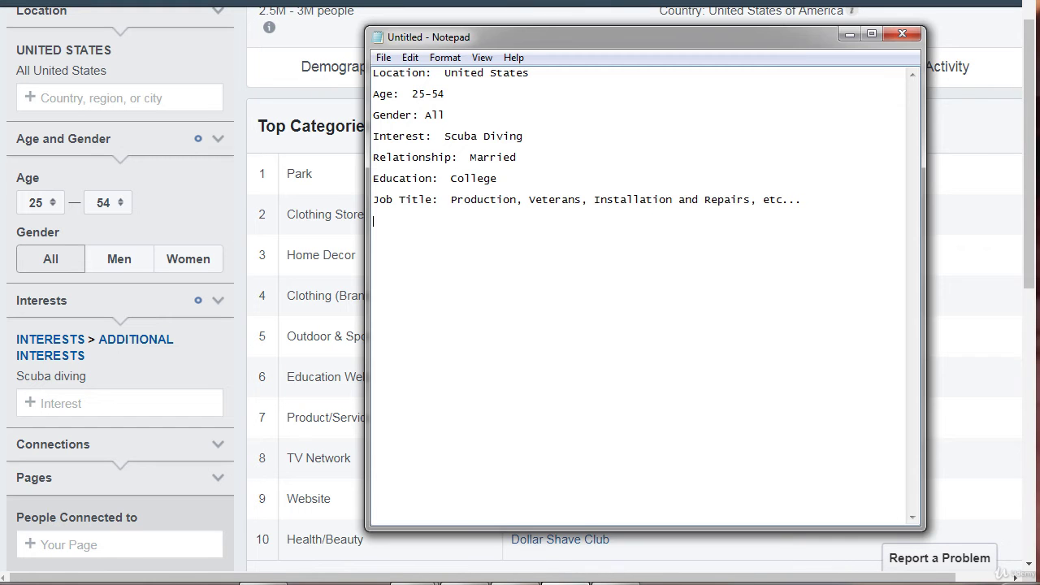
{"action": "left_click_drag", "start_coordinate": [475, 37], "coordinate": [767, 21]}
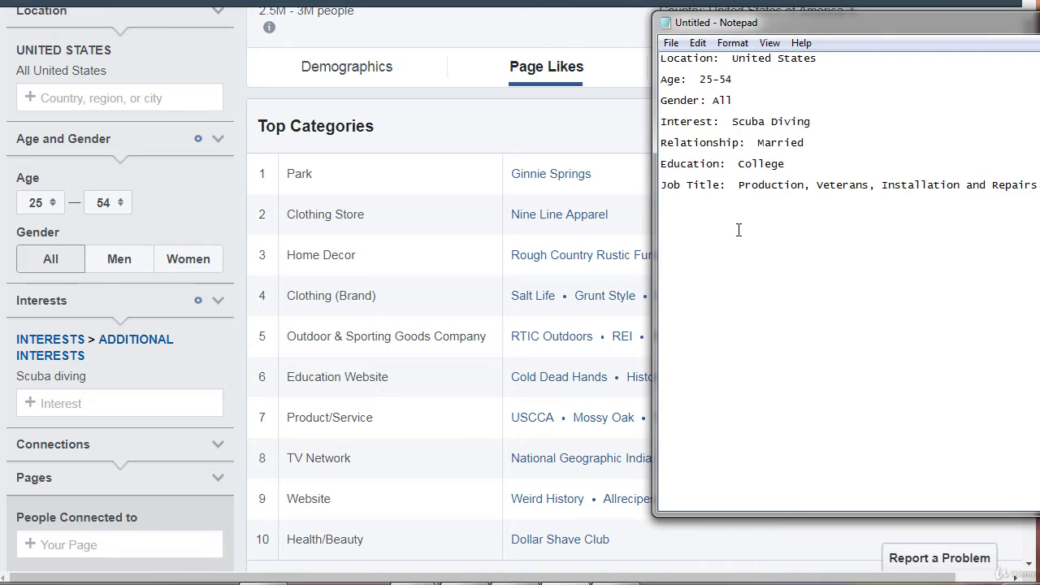
{"action": "type", "text": "Clothing:  Nine Line Apparel"}
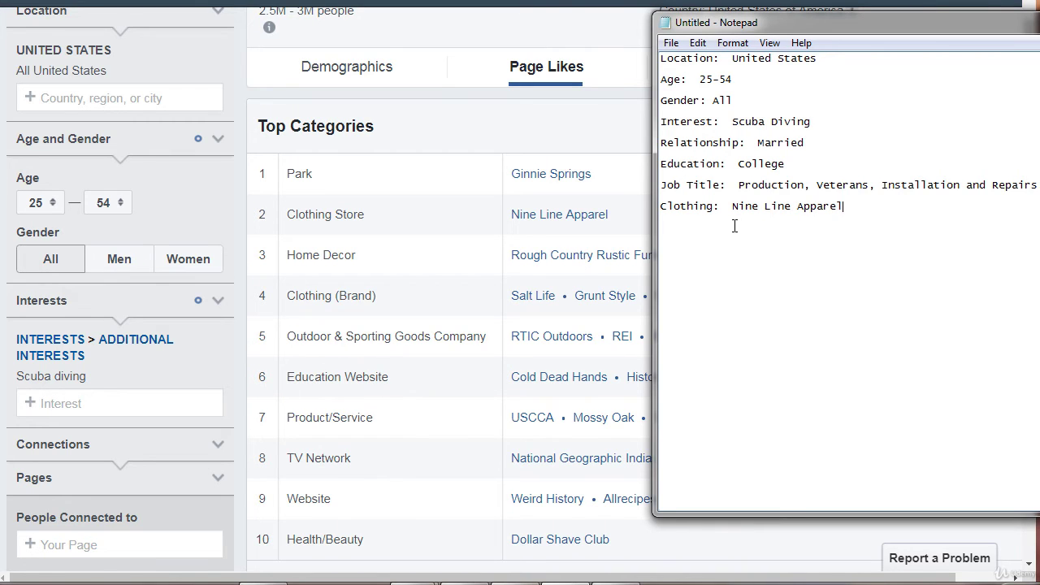
{"action": "key", "text": "Return"}
{"action": "type", "text": ", REI, "}
{"action": "type", "text": "Bass "}
{"action": "type", "text": "Pro Shops"}
Step: Add Store, Products/Services (USCCA, Mossy Oak), Website: Dollar Shave Club and TV: National Geographic
{"action": "key", "text": "Up"}
{"action": "type", "text": "Store:  Products"}
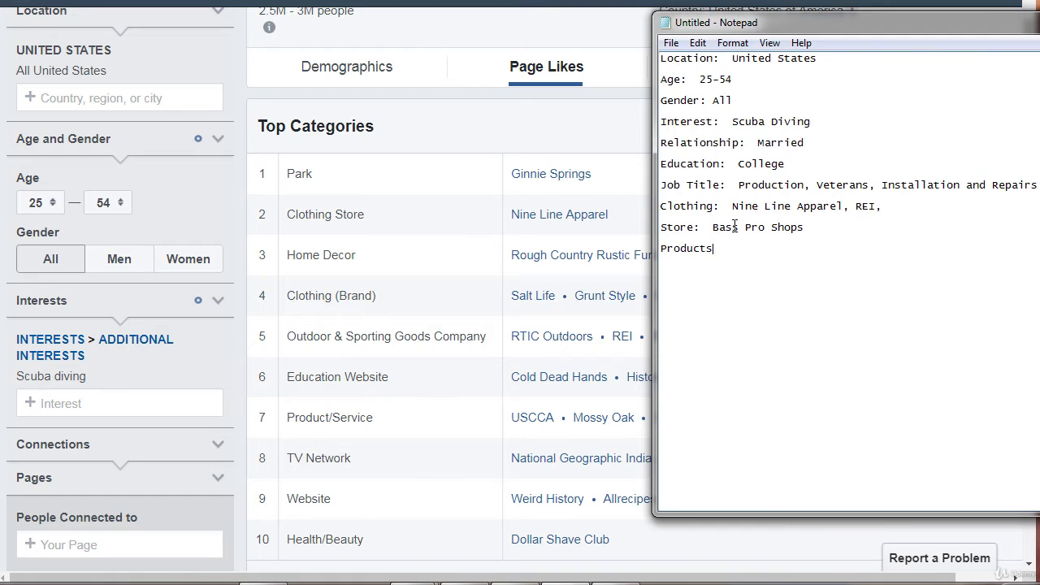
{"action": "type", "text": " / Services USCCA, Mossy Oak, "}
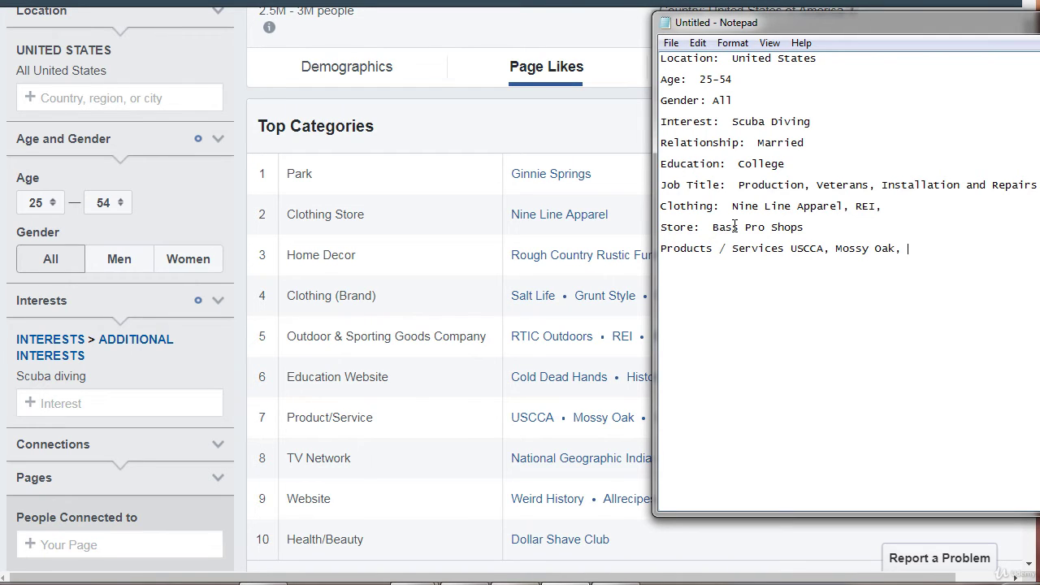
{"action": "type", "text": "Website: Dollar Shave Club,"}
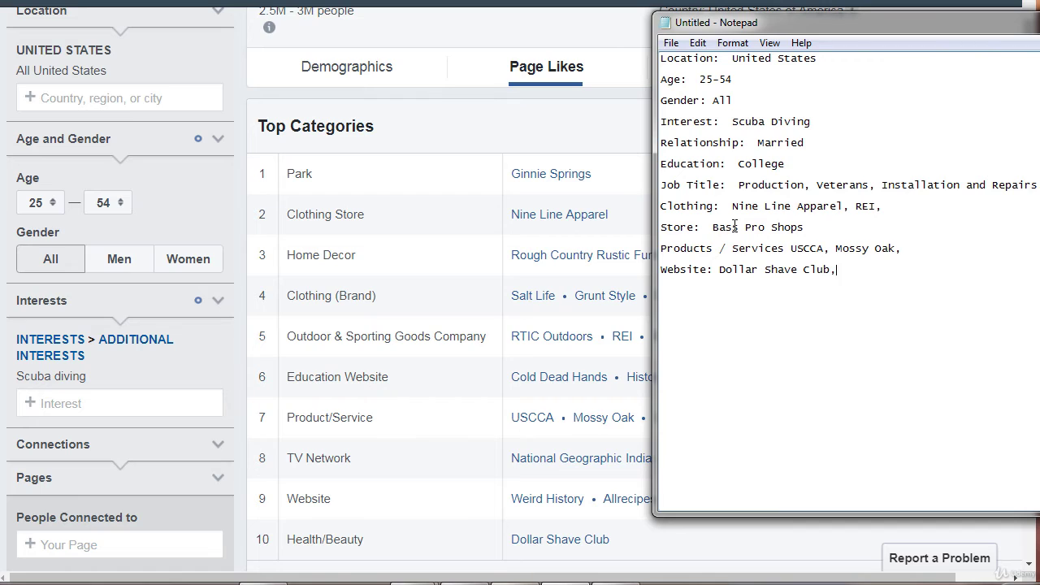
{"action": "type", "text": "TV: National Georgrap"}
{"action": "key", "text": "BackSpace"}
{"action": "key", "text": "BackSpace"}
{"action": "key", "text": "BackSpace"}
{"action": "key", "text": "BackSpace"}
{"action": "key", "text": "BackSpace"}
{"action": "type", "text": "graphic,"}
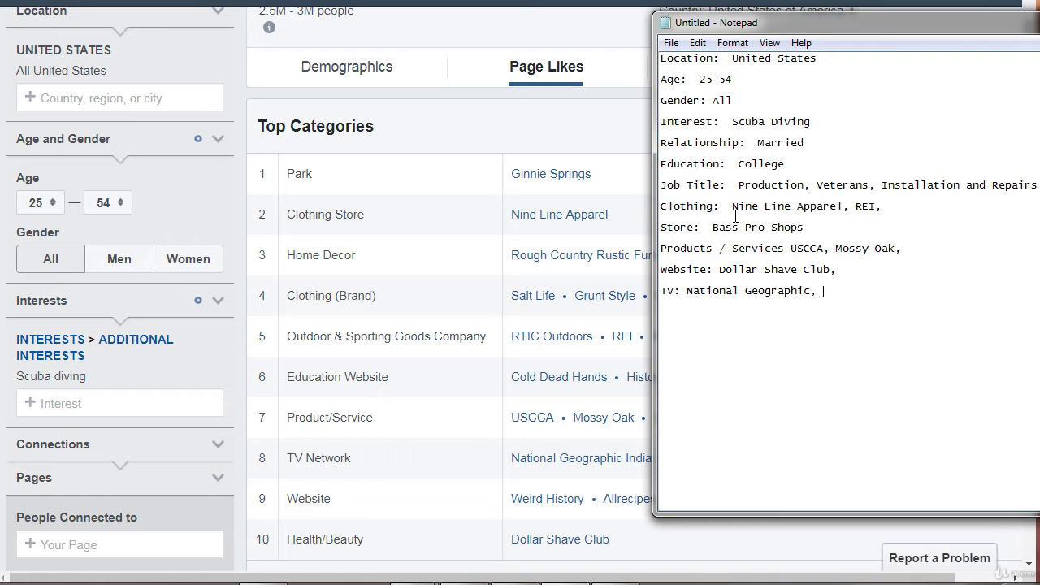
{"action": "left_click", "coordinate": [391, 316]}
{"action": "scroll", "coordinate": [390, 317], "scroll_direction": "down", "scroll_amount": 5}
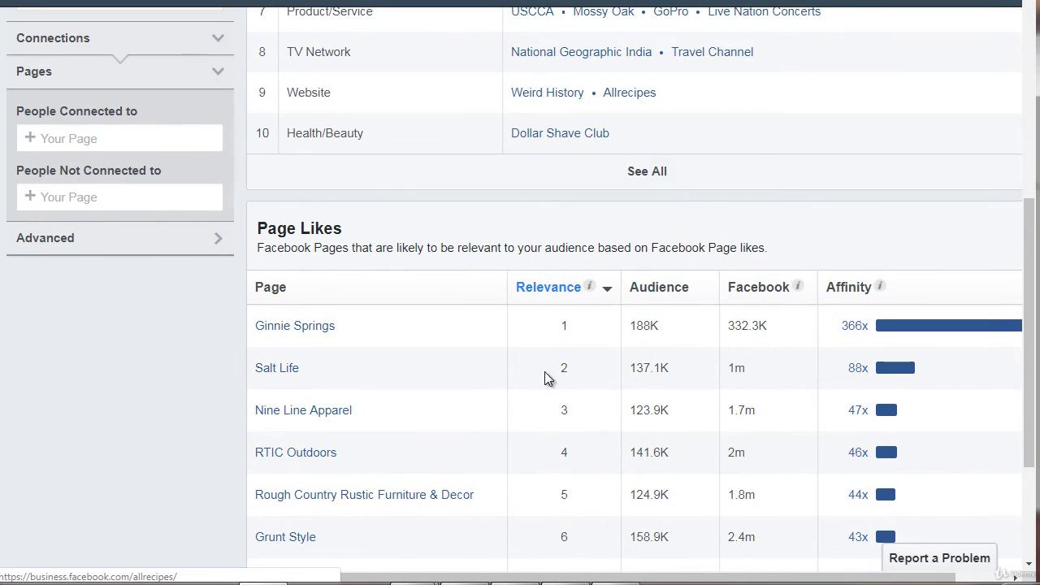
Step: Add Allrecipes on a new line and look back over the Page Likes categories
{"action": "key", "text": "alt+Tab"}
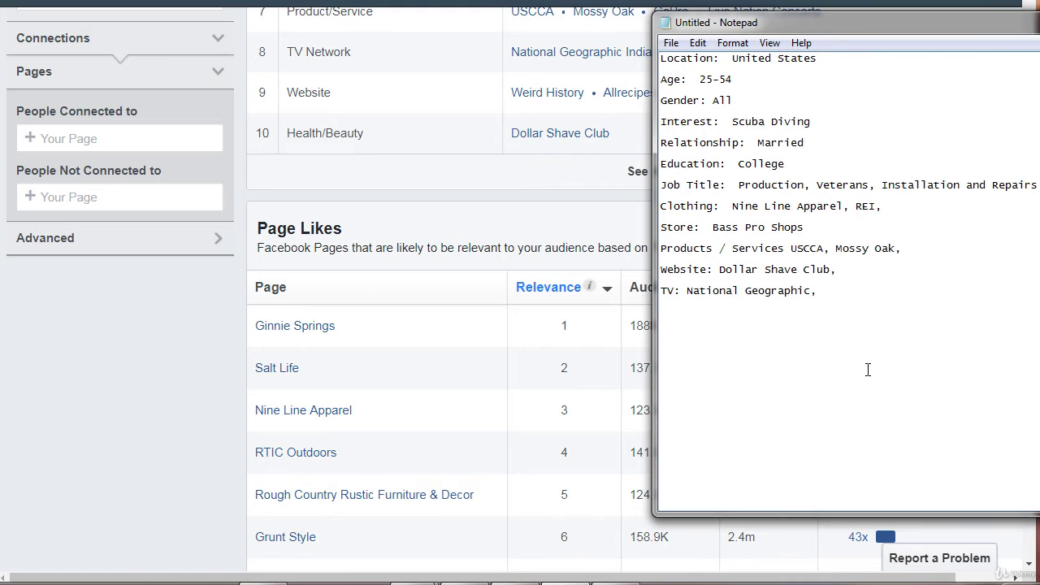
{"action": "key", "text": "Return"}
{"action": "type", "text": "Allrecipes"}
{"action": "key", "text": "Return"}
{"action": "left_click", "coordinate": [474, 207]}
{"action": "scroll", "coordinate": [472, 209], "scroll_direction": "up", "scroll_amount": 3}
{"action": "scroll", "coordinate": [472, 208], "scroll_direction": "up", "scroll_amount": 2}
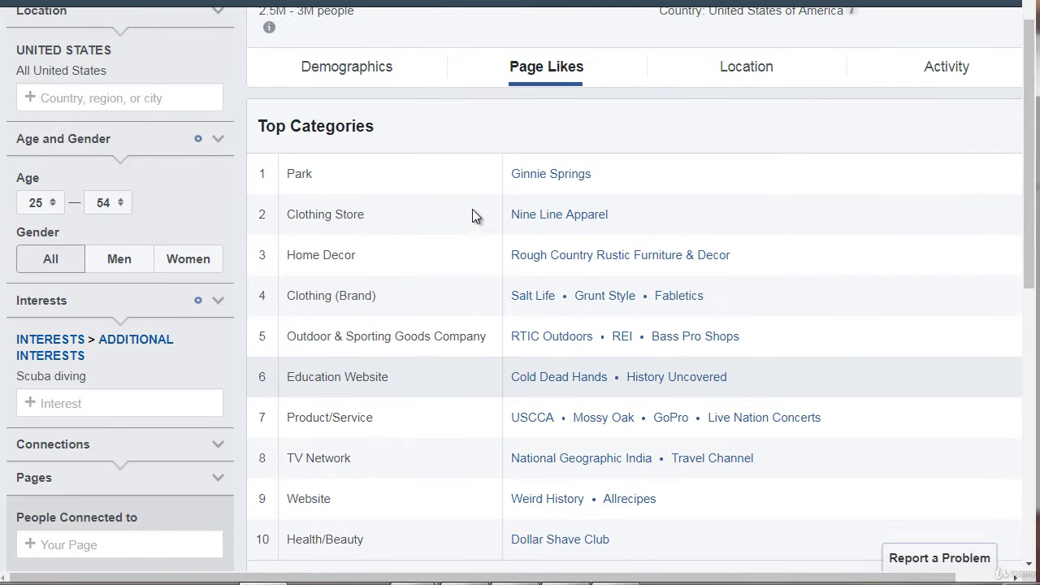
{"action": "scroll", "coordinate": [479, 278], "scroll_direction": "down", "scroll_amount": 4}
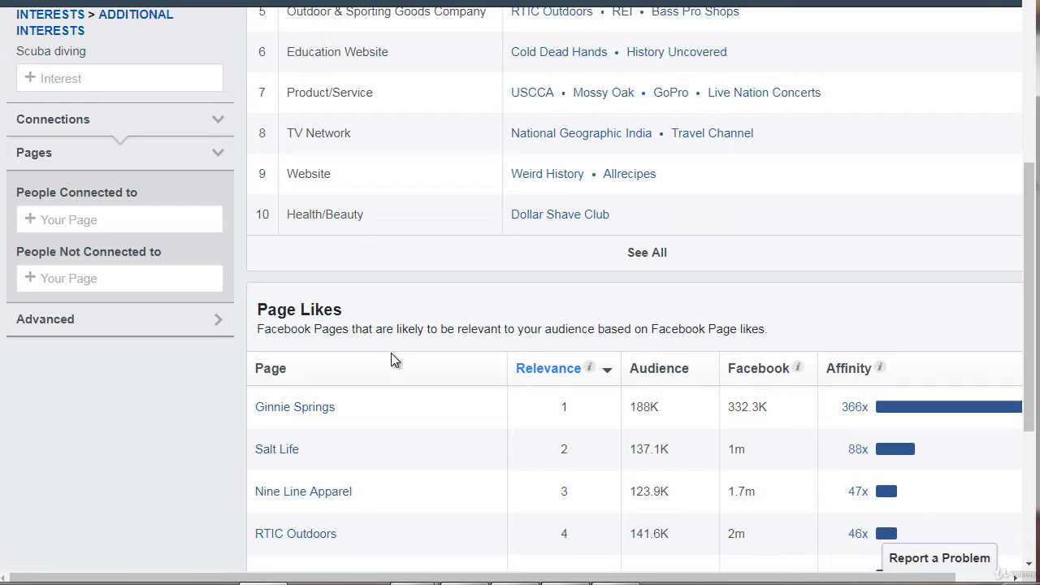
{"action": "scroll", "coordinate": [404, 414], "scroll_direction": "up", "scroll_amount": 3}
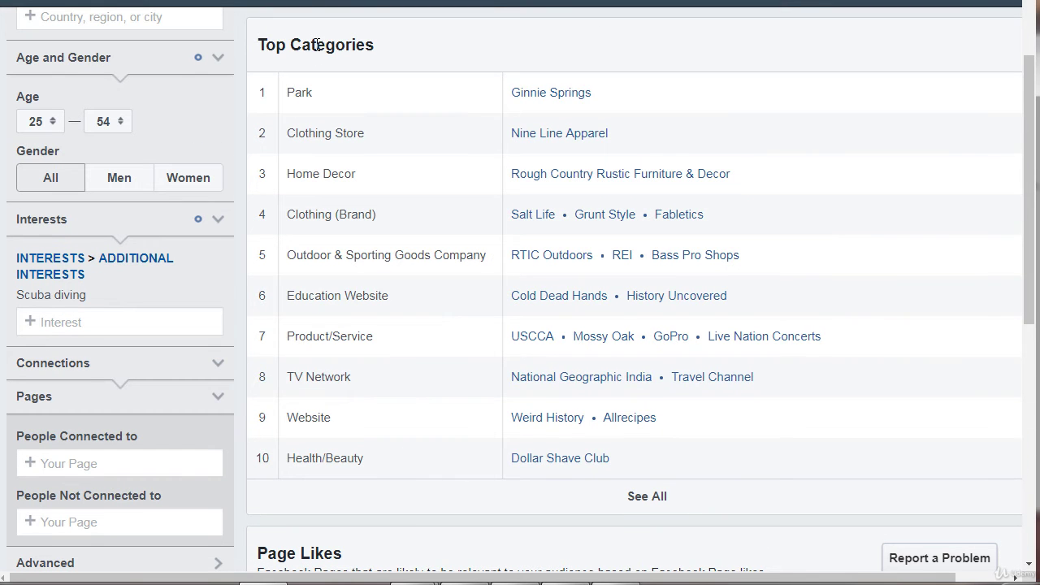
{"action": "scroll", "coordinate": [436, 210], "scroll_direction": "down", "scroll_amount": 6}
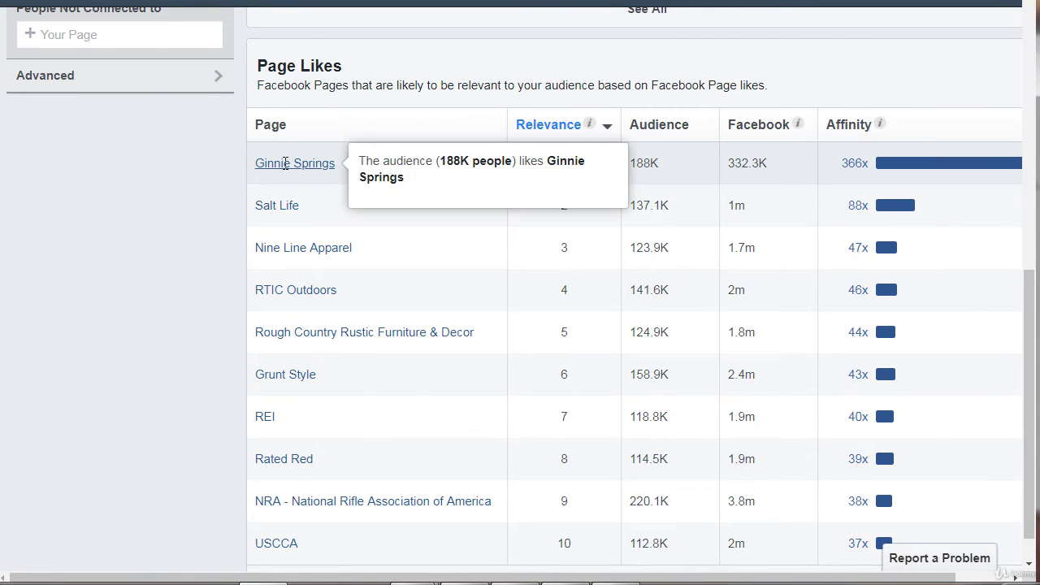
Step: List 'Page Likes: Ginnie Springs', Salt Life and Nine Line Apparel on separate lines, then check their affinity values
{"action": "key", "text": "alt+Tab"}
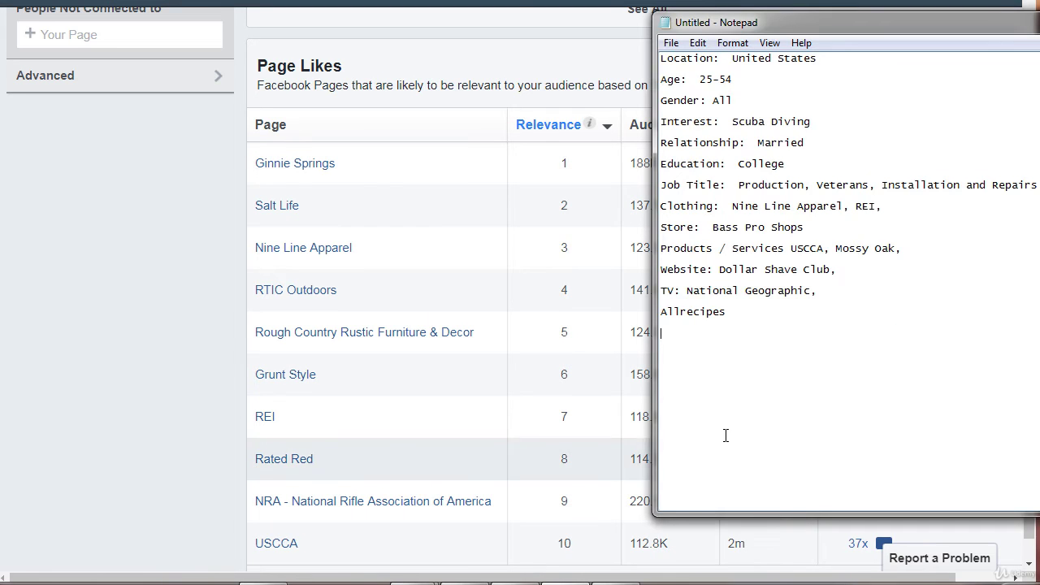
{"action": "type", "text": "Page Li"}
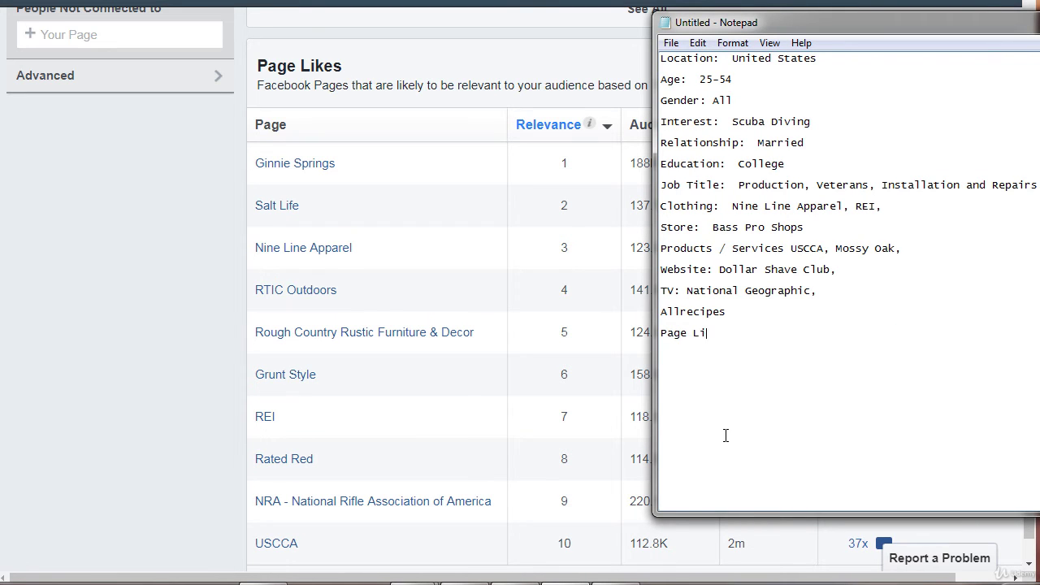
{"action": "type", "text": "kes:  Ginnie Springs"}
{"action": "key", "text": "Return"}
{"action": "type", "text": "Salt Life"}
{"action": "key", "text": "Return"}
{"action": "type", "text": "Nin"}
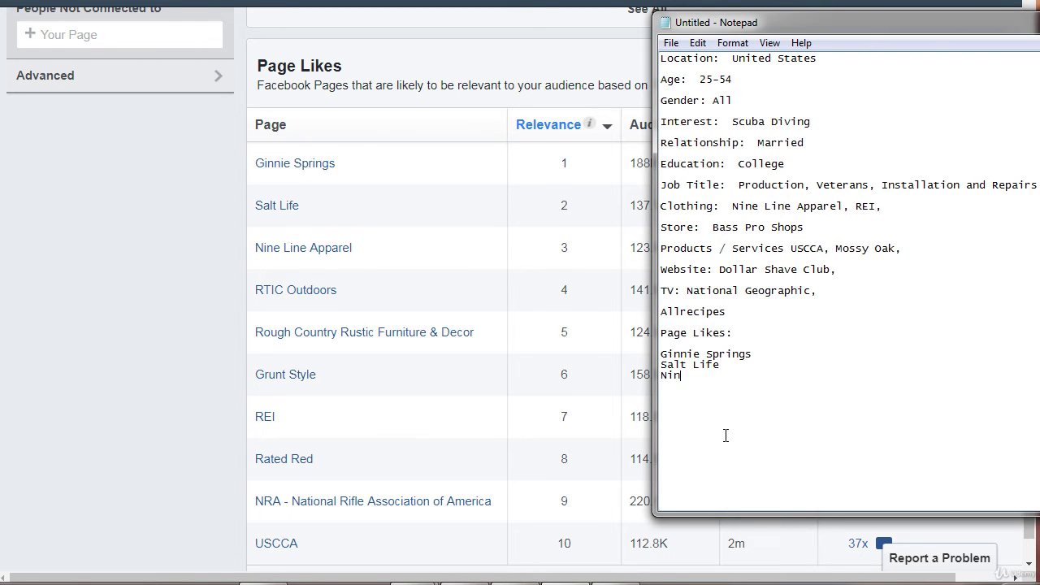
{"action": "type", "text": "e Line Apparel"}
{"action": "left_click", "coordinate": [436, 78]}
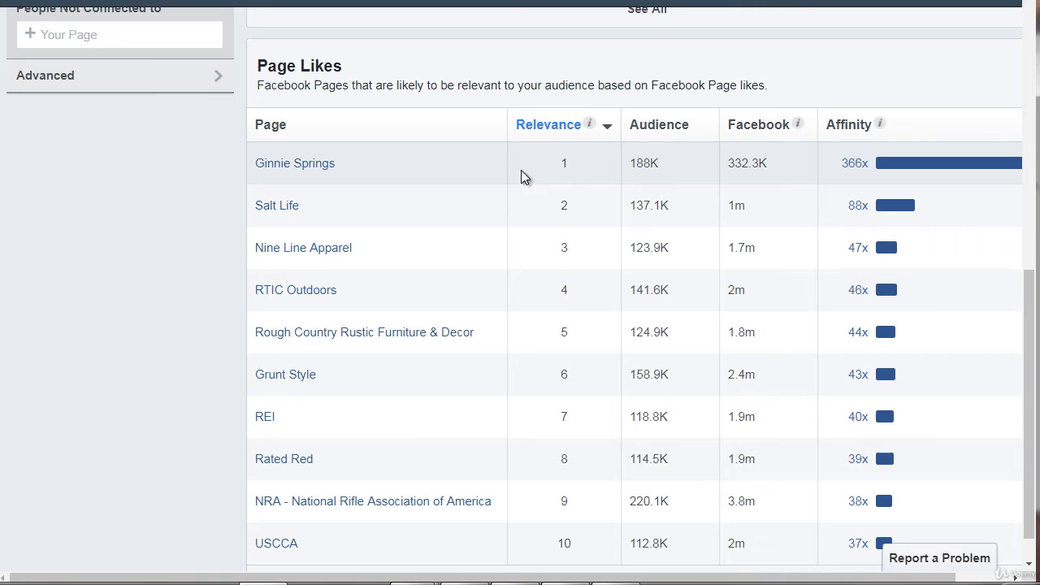
{"action": "mouse_move", "coordinate": [882, 126]}
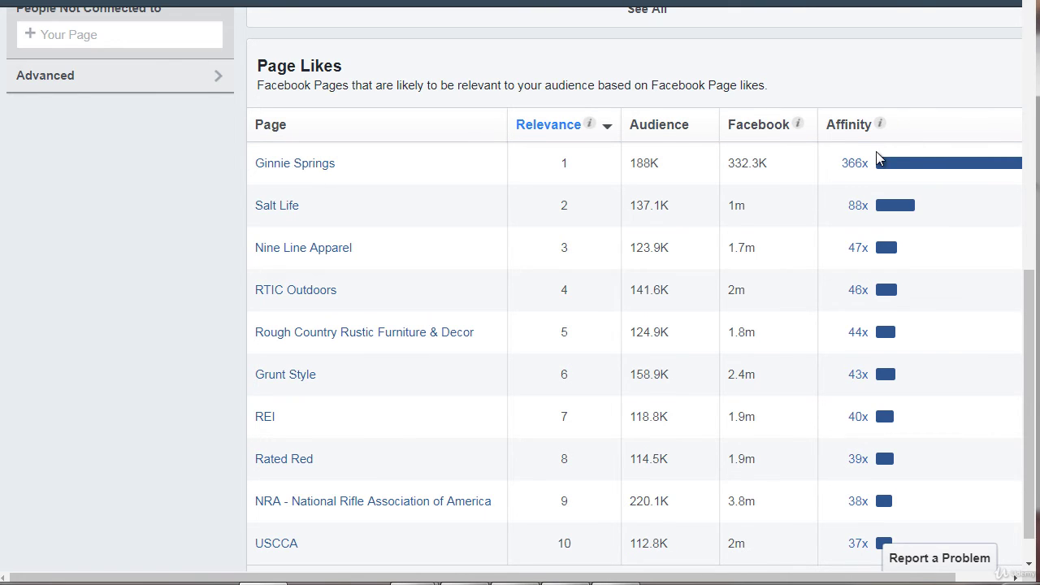
{"action": "mouse_move", "coordinate": [878, 163]}
Step: Start a 'Specific Location: Flordia, Hawaii' line below the Page Likes list
{"action": "scroll", "coordinate": [227, 195], "scroll_direction": "down", "scroll_amount": 1}
{"action": "scroll", "coordinate": [224, 215], "scroll_direction": "up", "scroll_amount": 4}
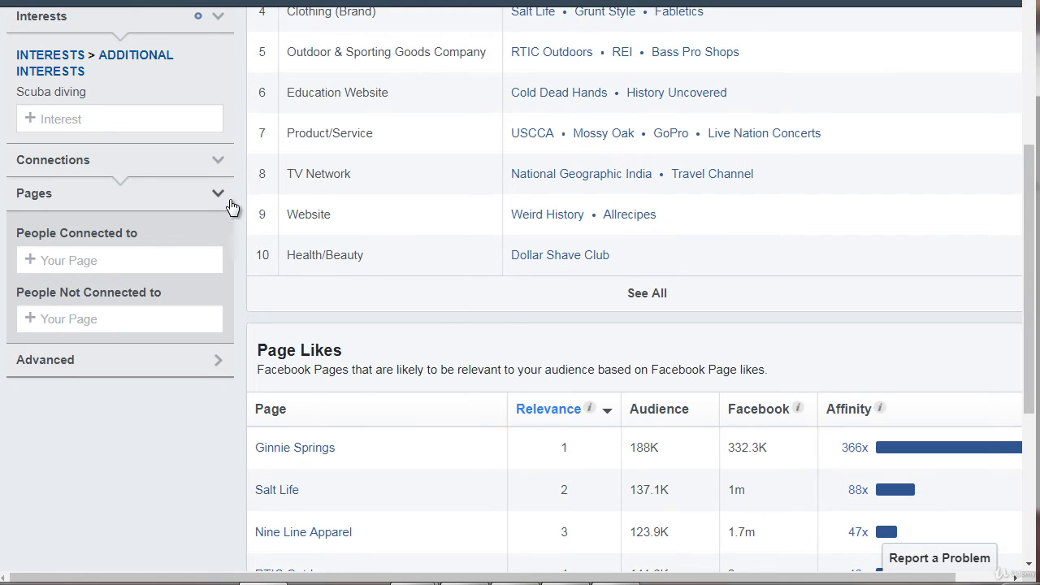
{"action": "scroll", "coordinate": [236, 195], "scroll_direction": "down", "scroll_amount": 2}
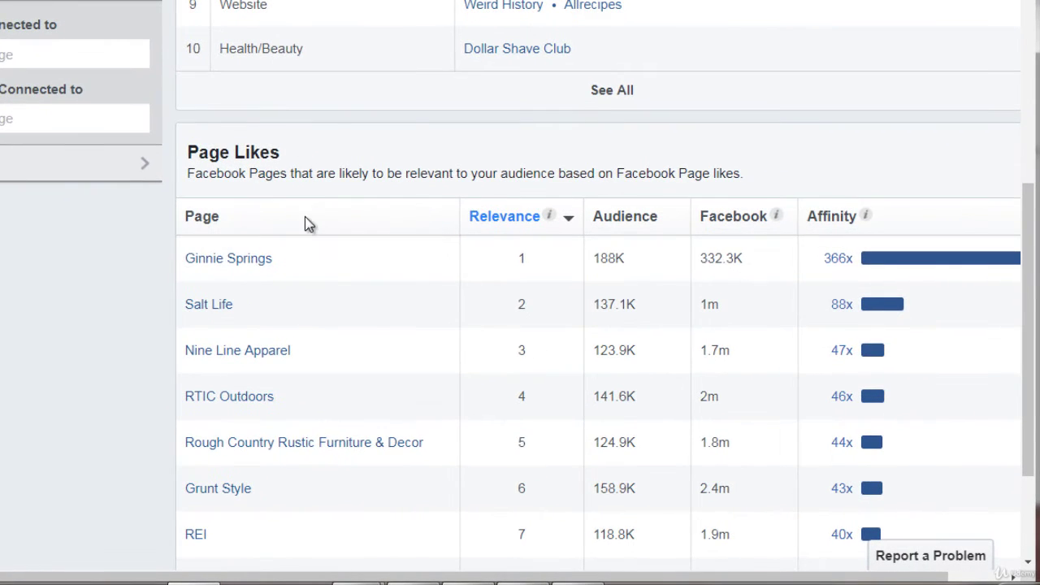
{"action": "scroll", "coordinate": [408, 374], "scroll_direction": "up", "scroll_amount": 7}
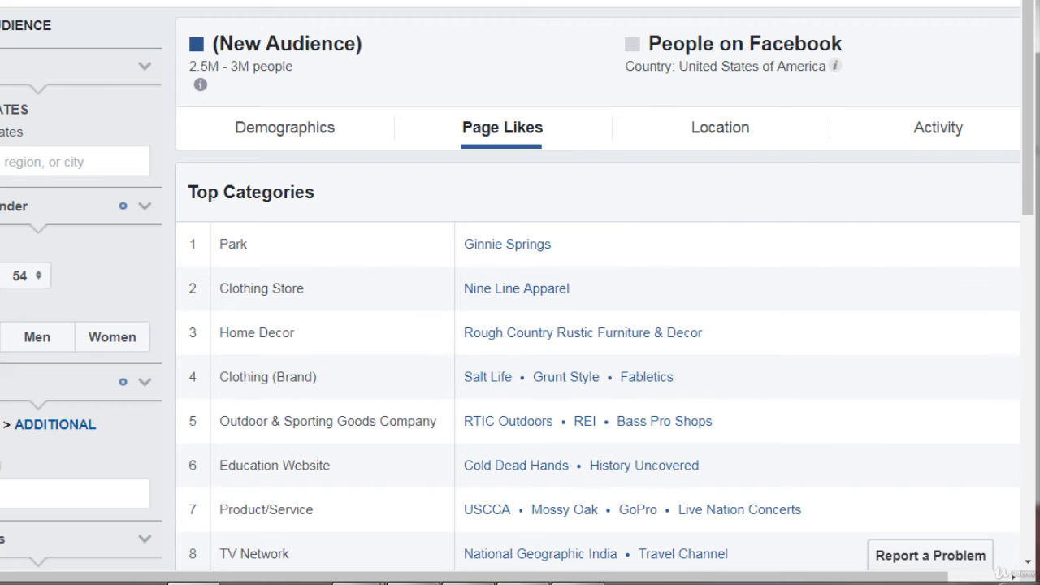
{"action": "left_click", "coordinate": [569, 581]}
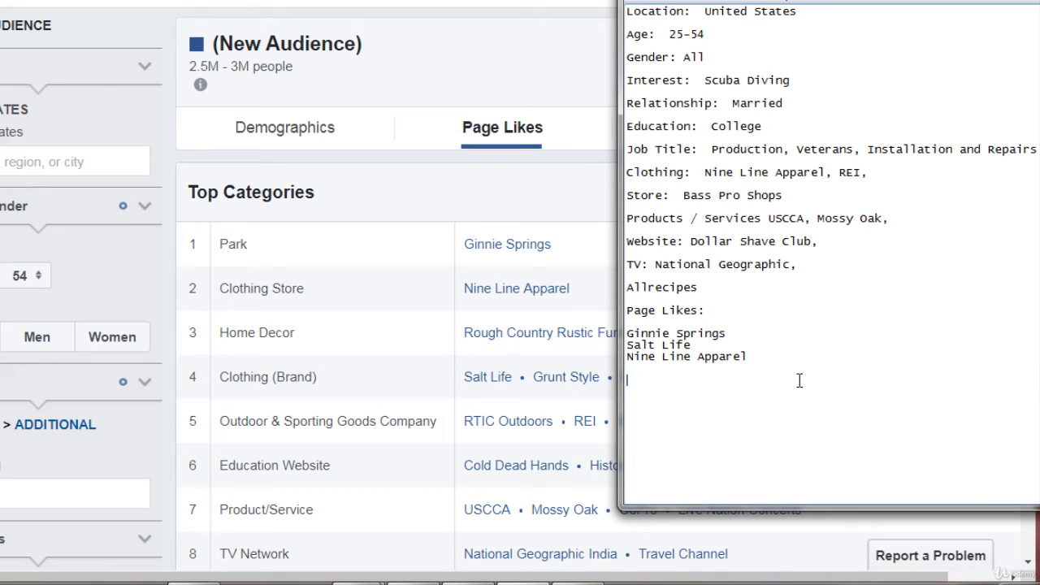
{"action": "key", "text": "Return"}
{"action": "type", "text": "Specific Location:"}
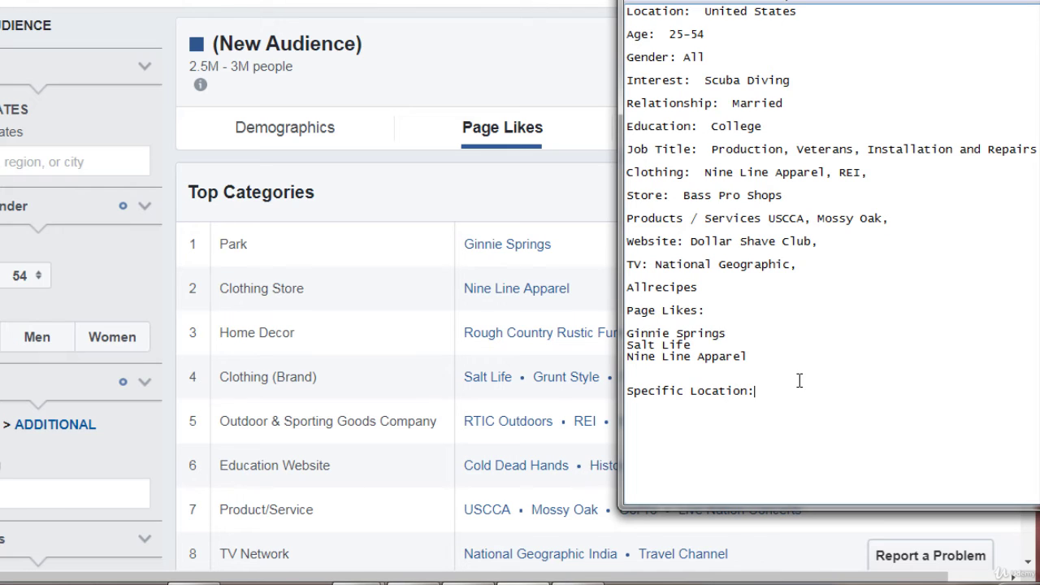
{"action": "type", "text": "  Flordia, Hawaii"}
Step: Check Device Users on the Activity tab and add 'Devices: Mobile devices, IOS, android, etc'
{"action": "left_click", "coordinate": [498, 81]}
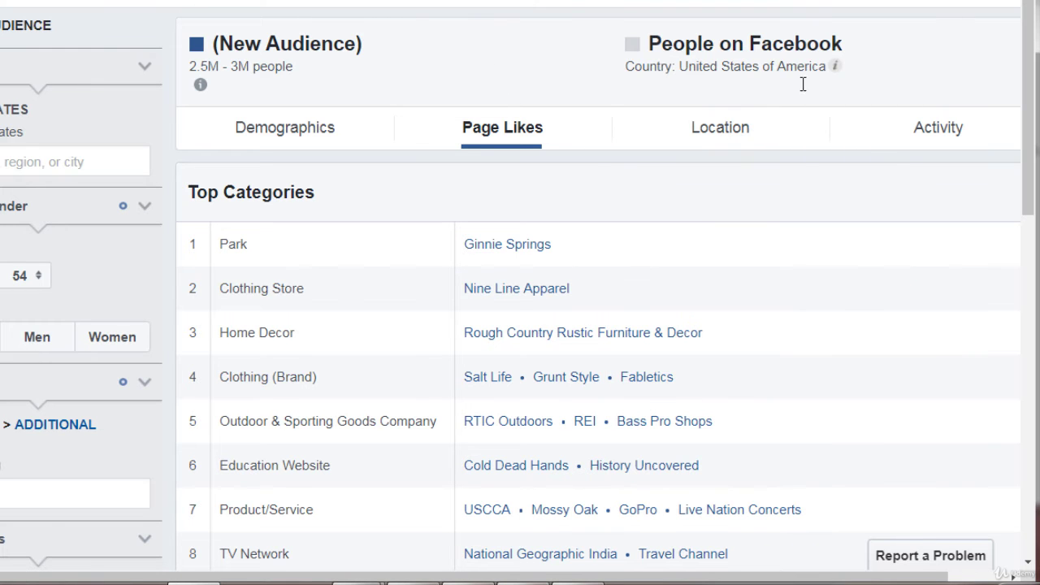
{"action": "left_click", "coordinate": [896, 144]}
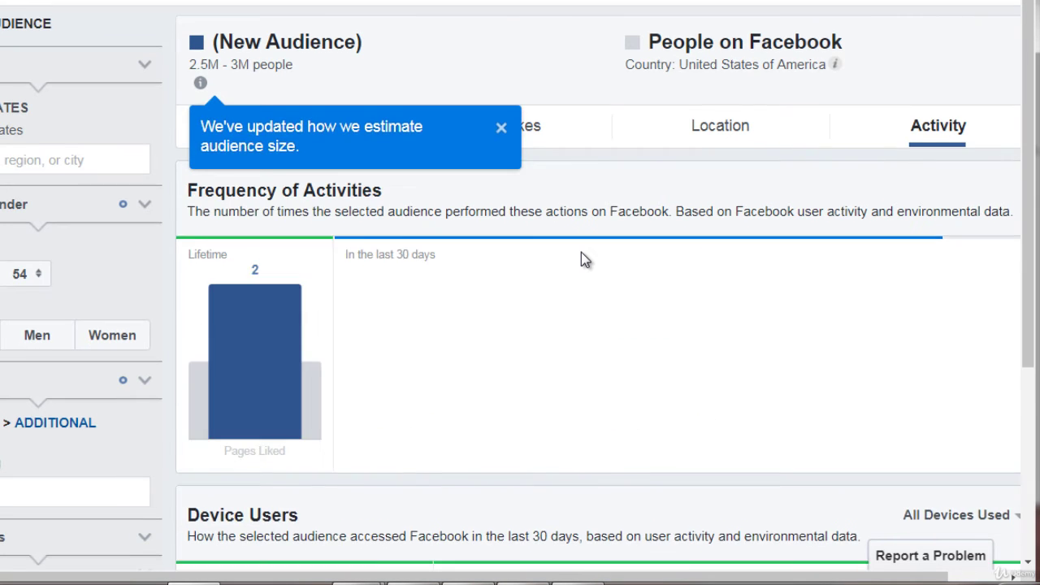
{"action": "scroll", "coordinate": [581, 254], "scroll_direction": "down", "scroll_amount": 3}
{"action": "key", "text": "alt+Tab"}
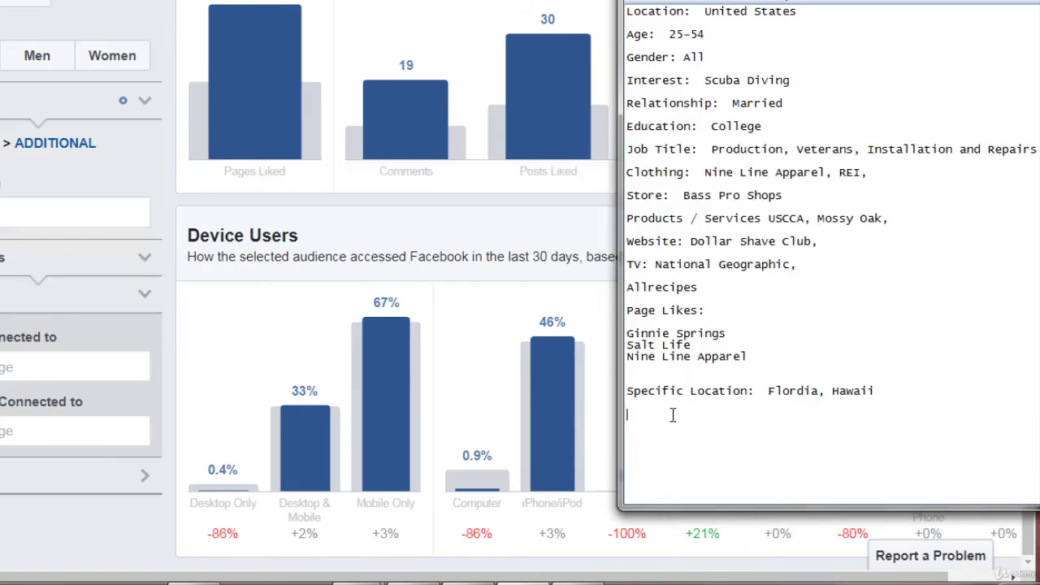
{"action": "key", "text": "Return"}
{"action": "type", "text": "Devices:"}
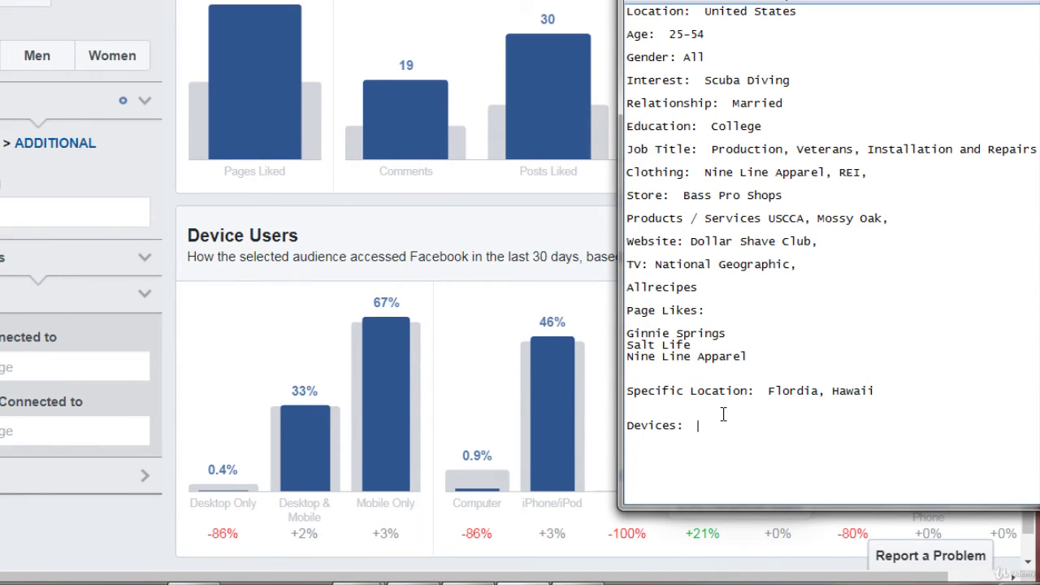
{"action": "type", "text": "  Mobile devices, IOS, androi"}
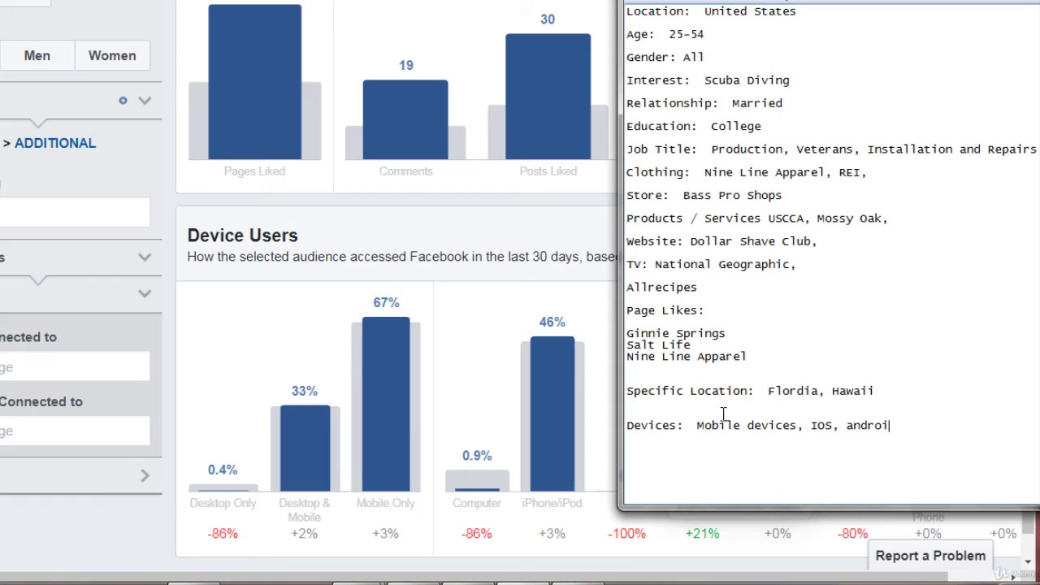
{"action": "type", "text": "d, etc"}
Step: Remove the blank lines above Devices and Specific Location, then reposition the notes window
{"action": "left_click", "coordinate": [705, 412]}
{"action": "key", "text": "BackSpace"}
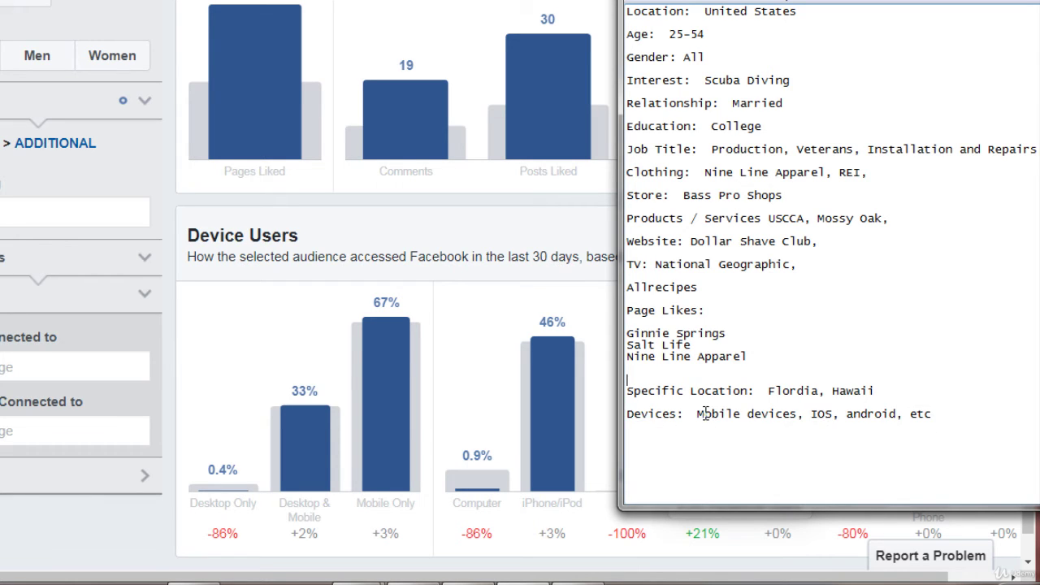
{"action": "key", "text": "BackSpace"}
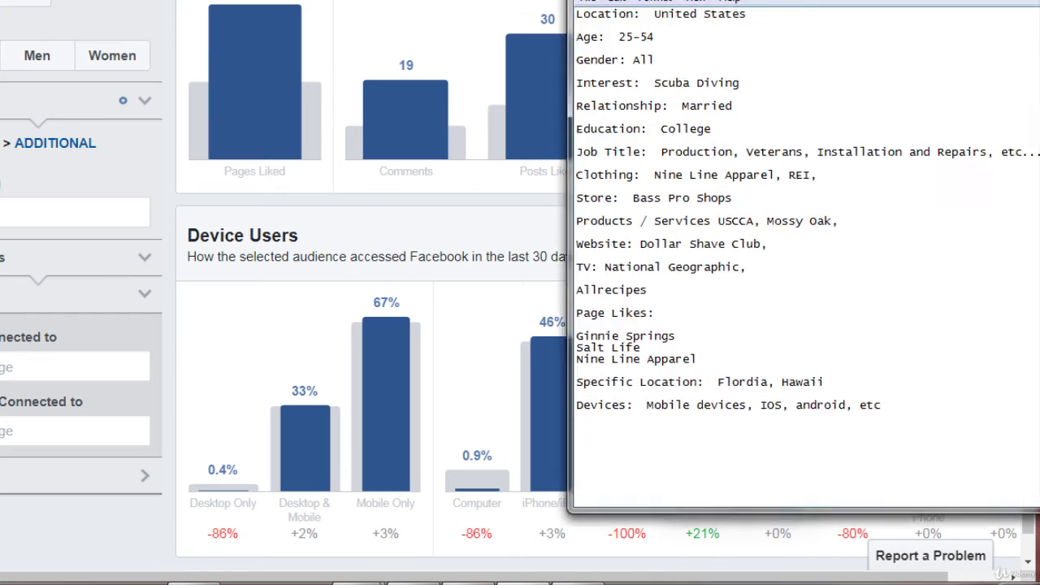
{"action": "left_click_drag", "start_coordinate": [804, 1], "coordinate": [413, 0]}
{"action": "left_click_drag", "start_coordinate": [272, 0], "coordinate": [379, 32]}
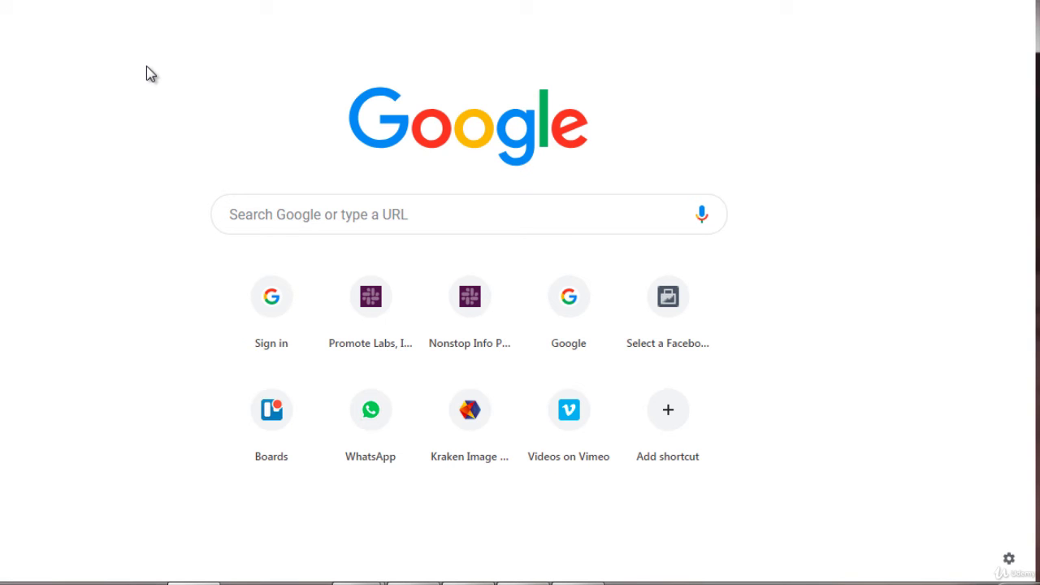
Step: Focus the empty search box on the new tab's Google homepage
{"action": "left_click", "coordinate": [269, 199]}
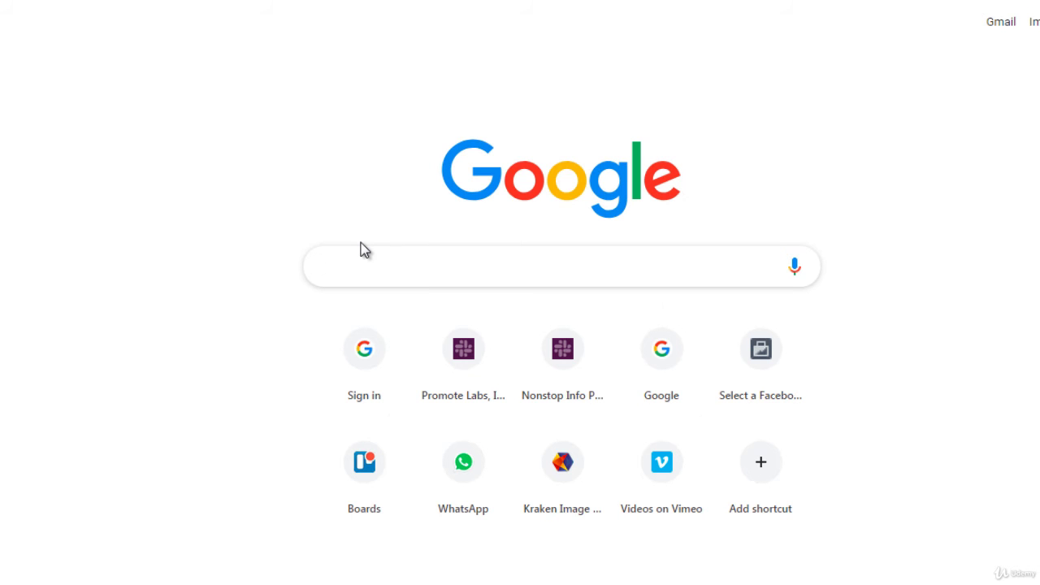
Step: Search Google for 'food magazine advertise'
{"action": "type", "text": "food"}
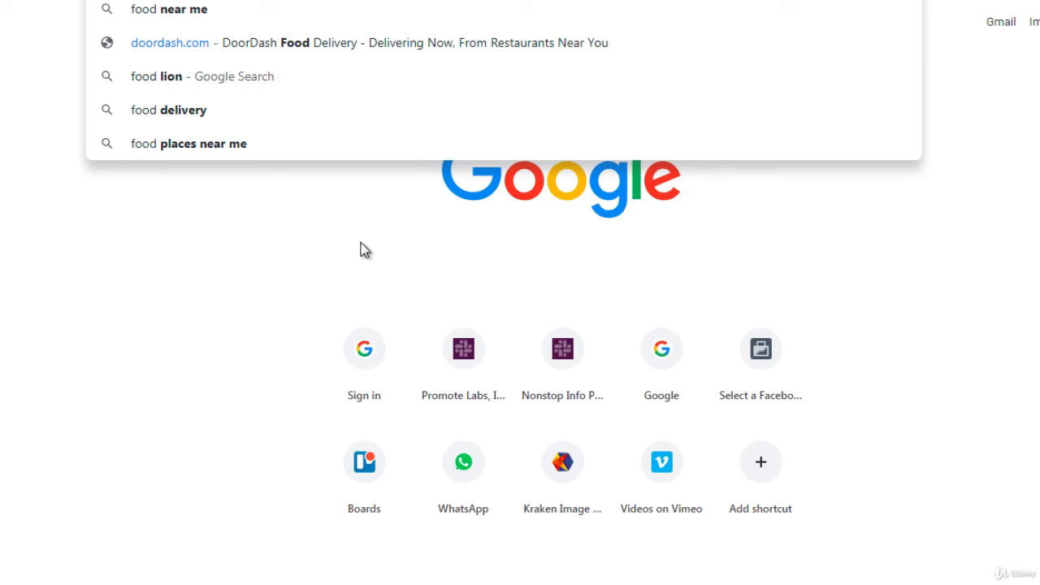
{"action": "type", "text": " magazine"}
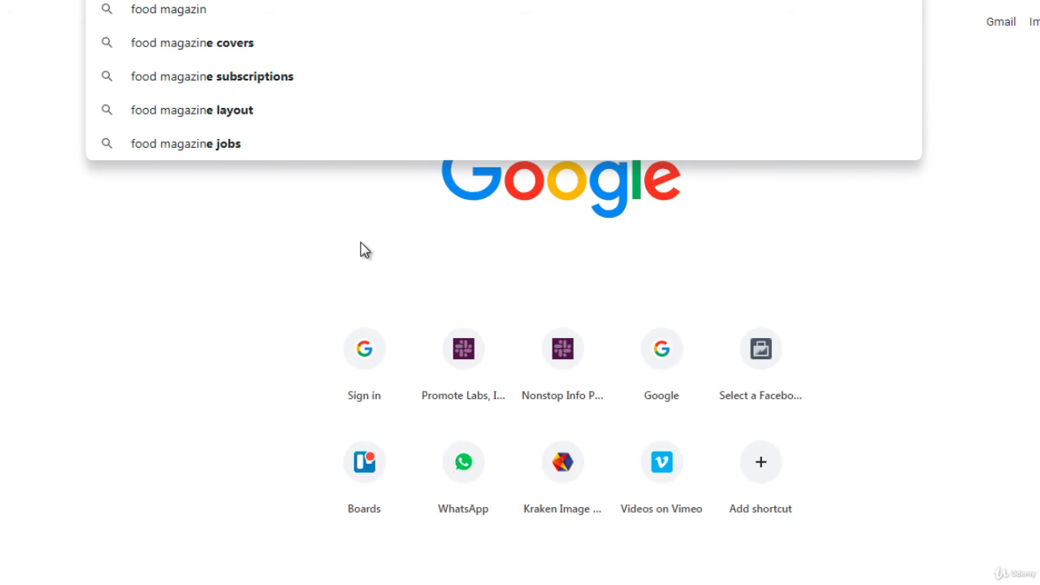
{"action": "key", "text": "Return"}
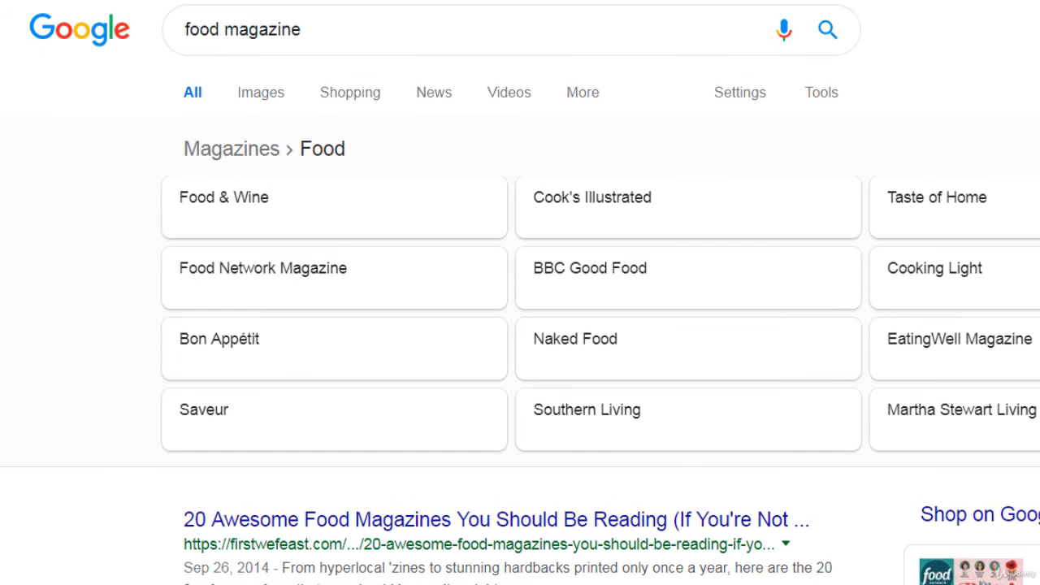
{"action": "left_click", "coordinate": [343, 29]}
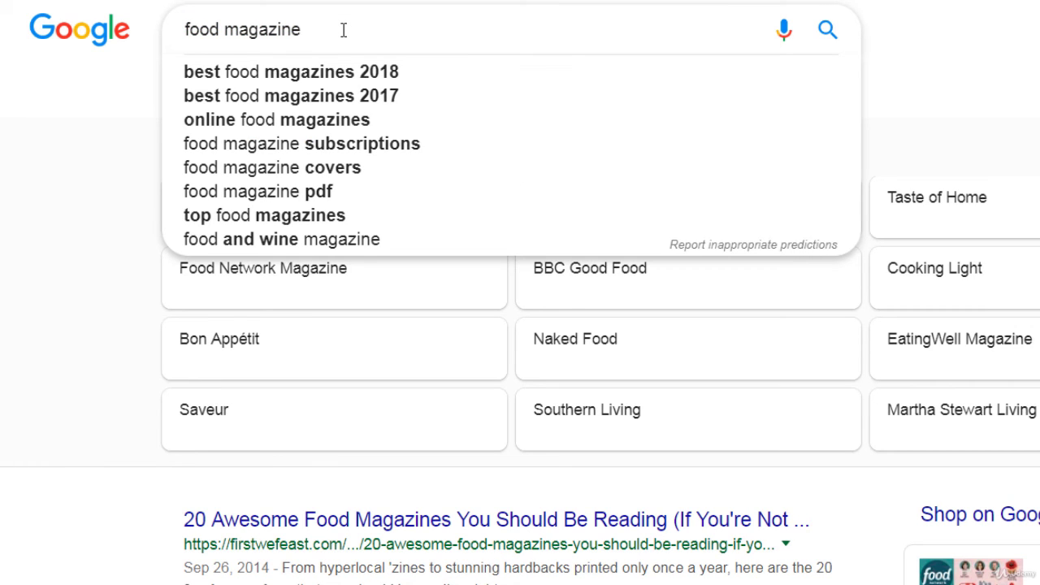
{"action": "type", "text": "a"}
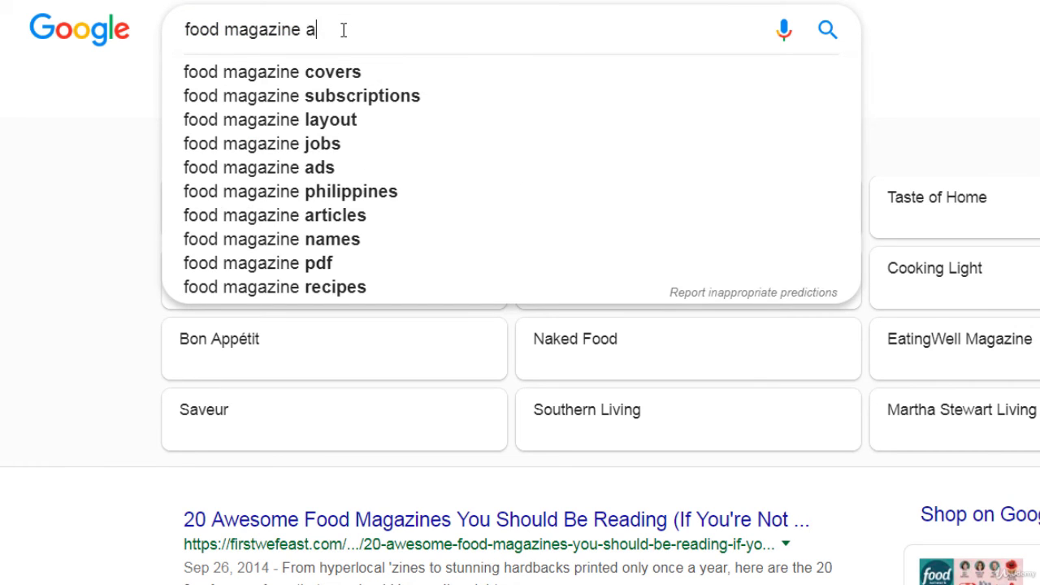
{"action": "type", "text": "dvertise"}
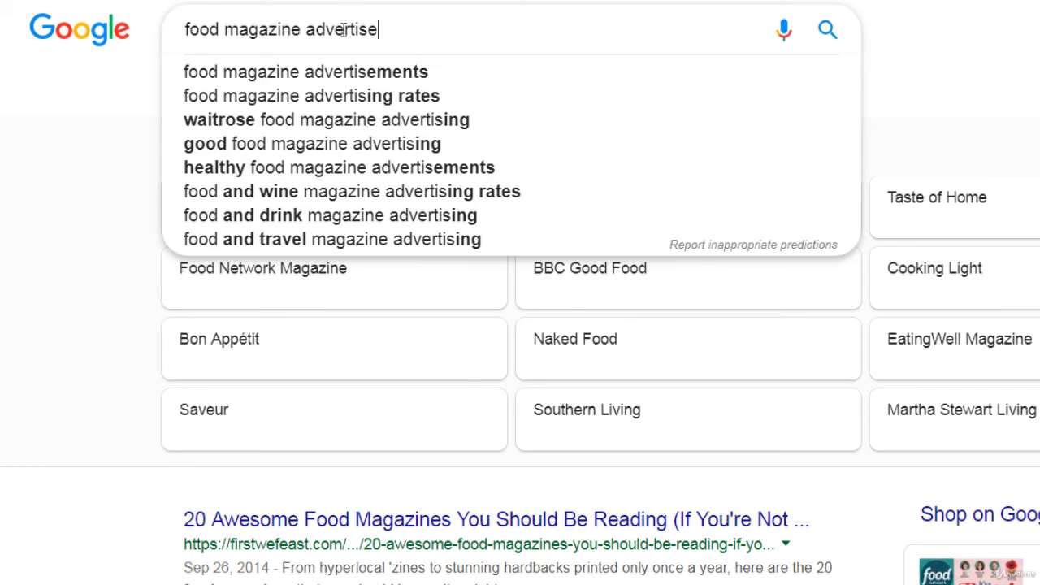
{"action": "key", "text": "Return"}
Step: Open the Food Network and Food & Wine media kit results in new tabs
{"action": "right_click", "coordinate": [291, 189]}
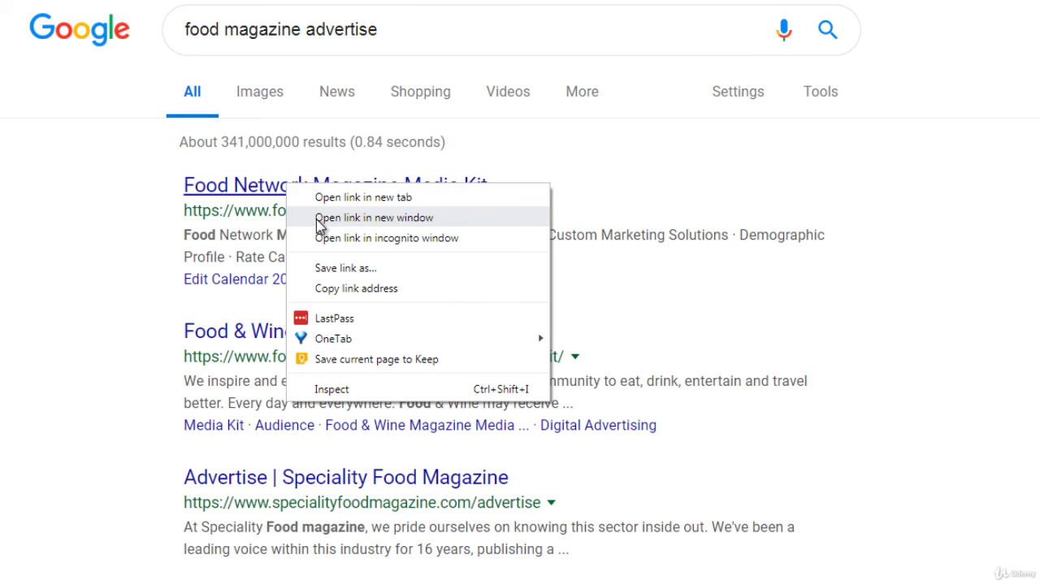
{"action": "left_click", "coordinate": [318, 197]}
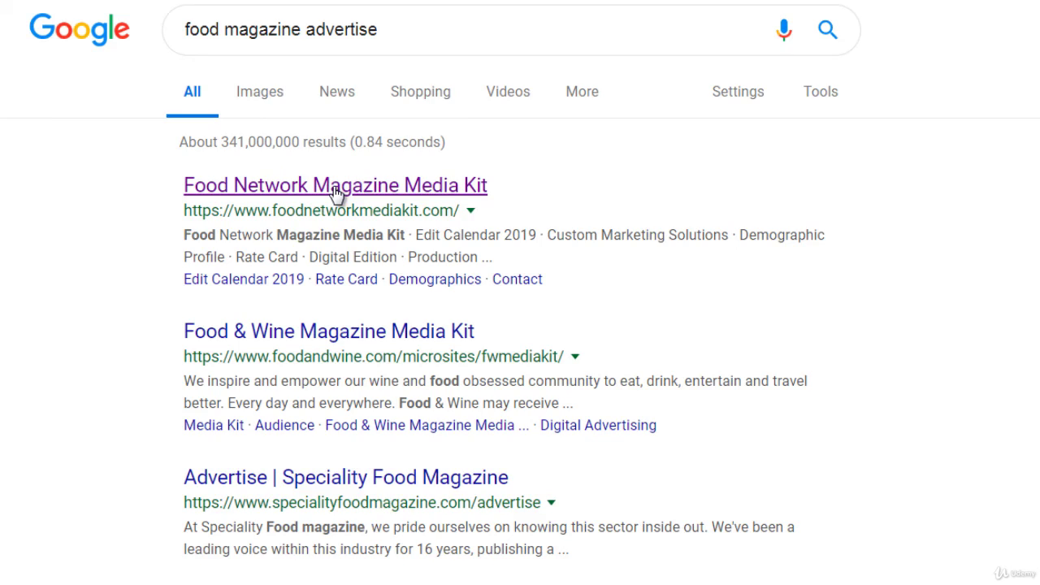
{"action": "scroll", "coordinate": [335, 191], "scroll_direction": "down", "scroll_amount": 1}
{"action": "right_click", "coordinate": [332, 246]}
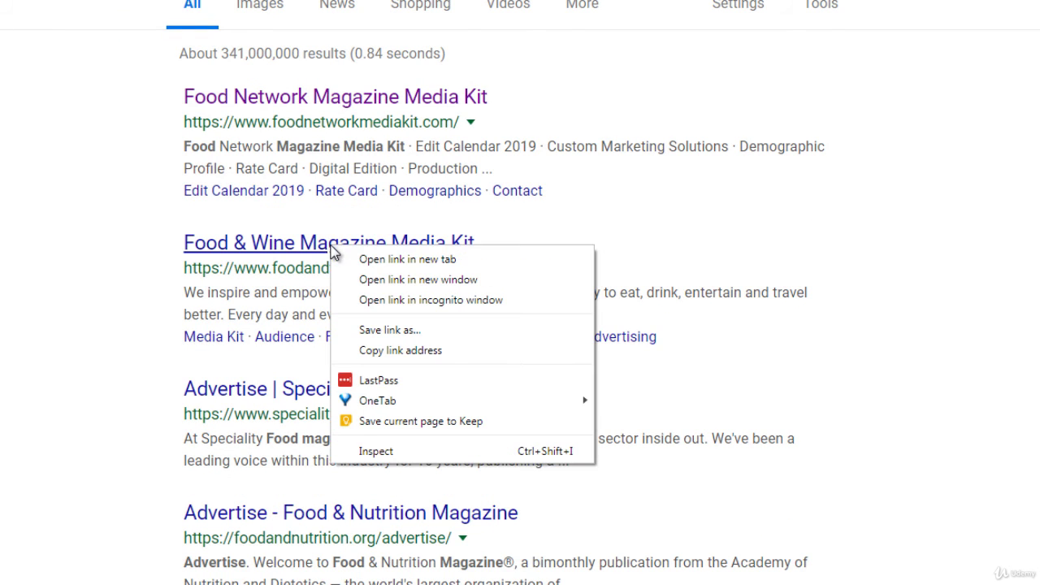
{"action": "left_click", "coordinate": [350, 260]}
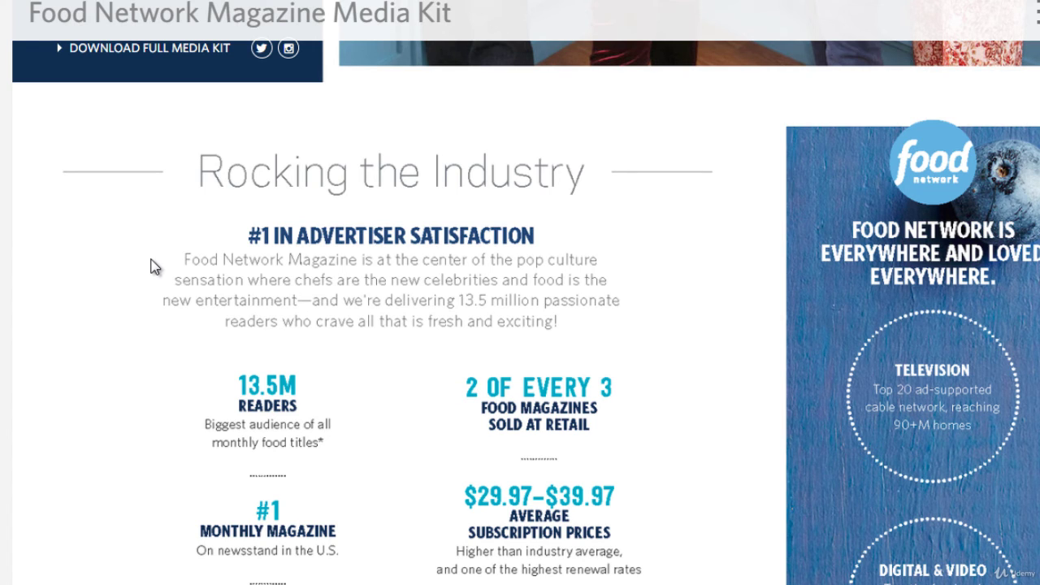
Step: Scroll the Food Network media kit to its Demographic Profile: 71.2% women, median age 42.6, $72,800 income
{"action": "scroll", "coordinate": [152, 266], "scroll_direction": "down", "scroll_amount": 3}
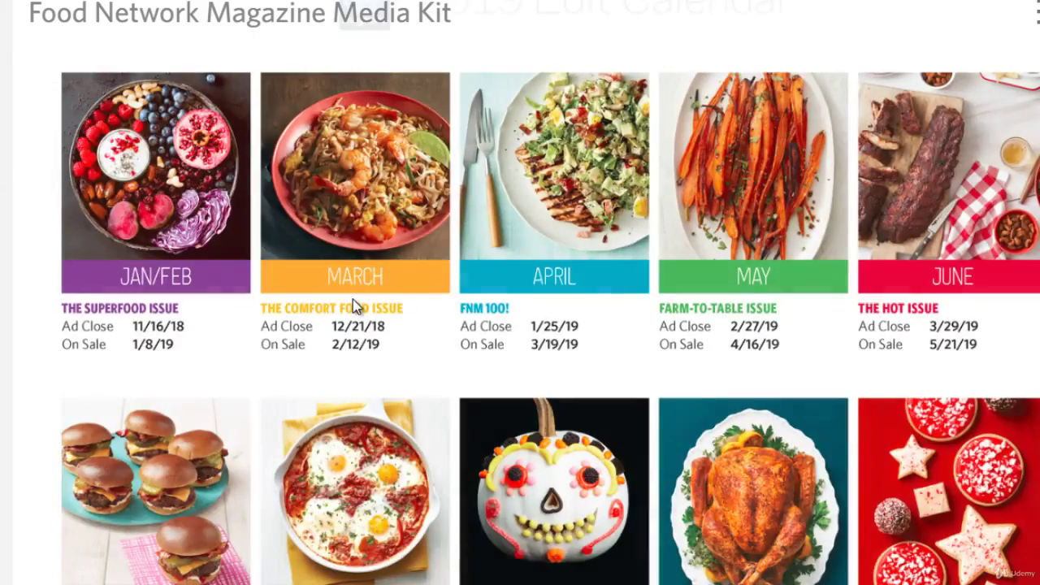
{"action": "scroll", "coordinate": [214, 297], "scroll_direction": "down", "scroll_amount": 5}
{"action": "scroll", "coordinate": [214, 297], "scroll_direction": "down", "scroll_amount": 10}
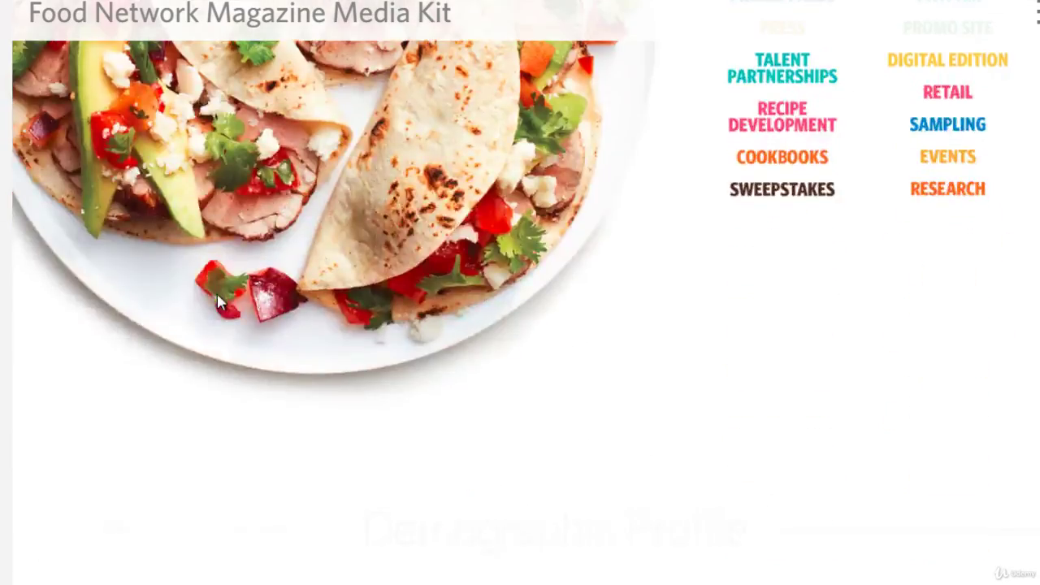
{"action": "scroll", "coordinate": [239, 286], "scroll_direction": "up", "scroll_amount": 3}
{"action": "scroll", "coordinate": [239, 286], "scroll_direction": "up", "scroll_amount": 2}
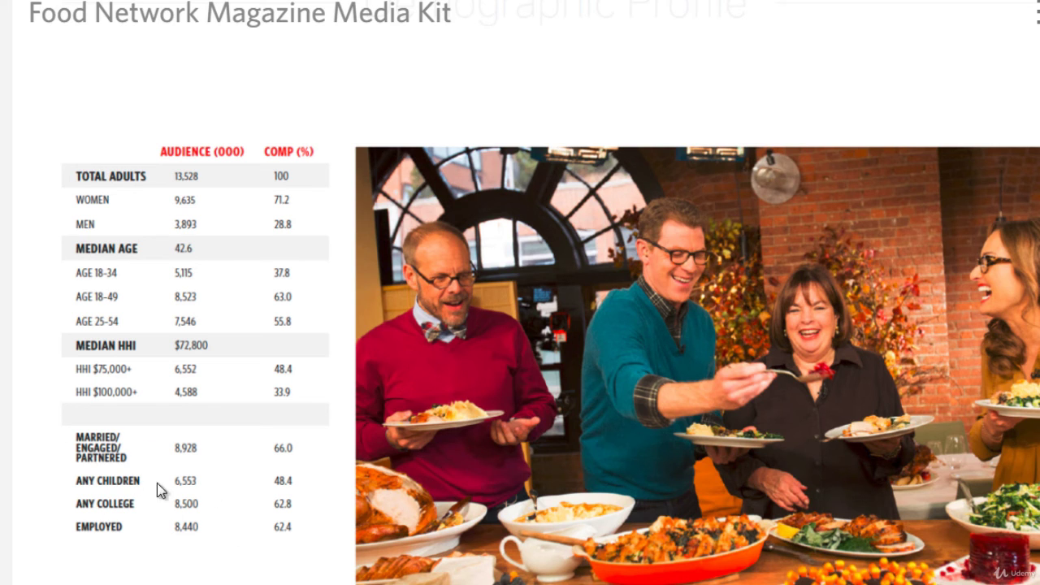
{"action": "scroll", "coordinate": [227, 414], "scroll_direction": "down", "scroll_amount": 1}
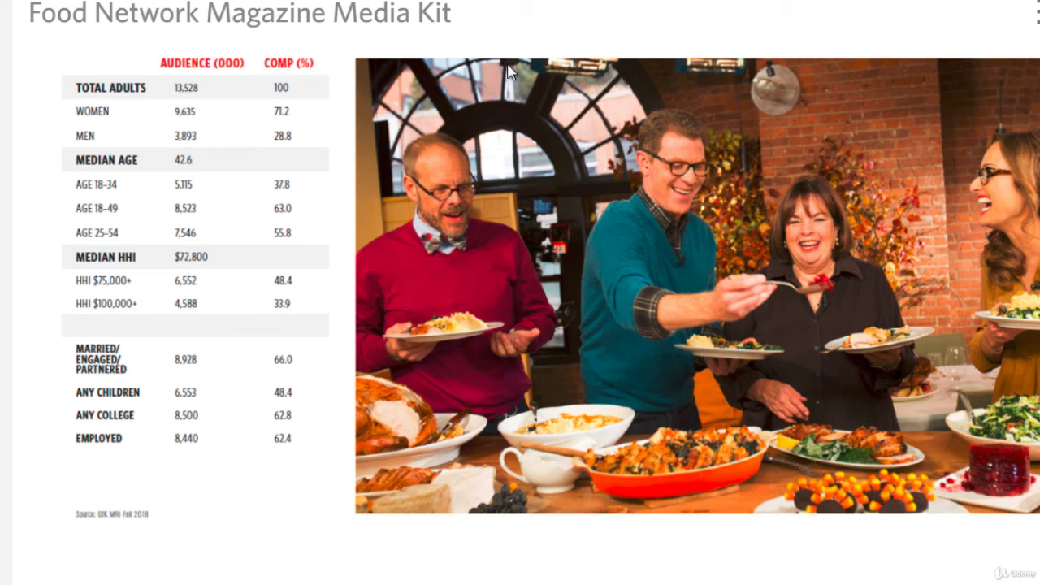
Step: Switch to the Food & Wine media kit and scan its Audience page for the Reader Profile PDF
{"action": "left_click", "coordinate": [334, 141]}
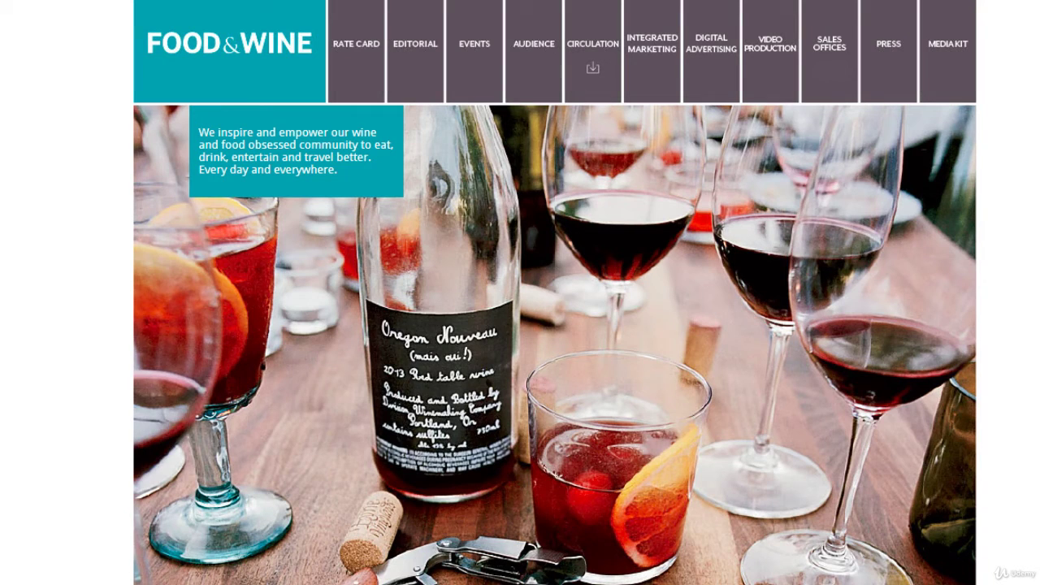
{"action": "scroll", "coordinate": [107, 192], "scroll_direction": "down", "scroll_amount": 2}
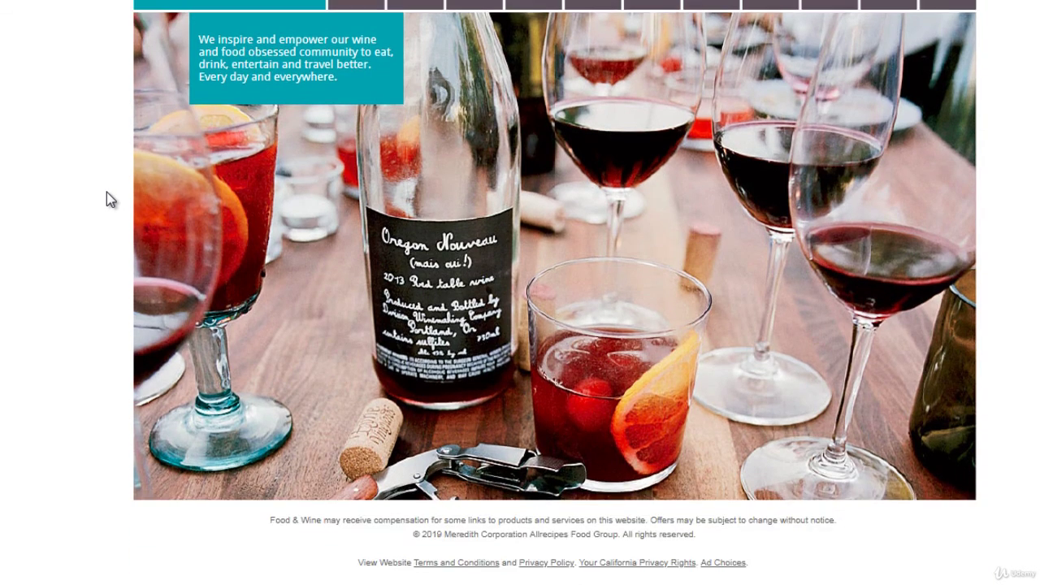
{"action": "scroll", "coordinate": [106, 192], "scroll_direction": "up", "scroll_amount": 2}
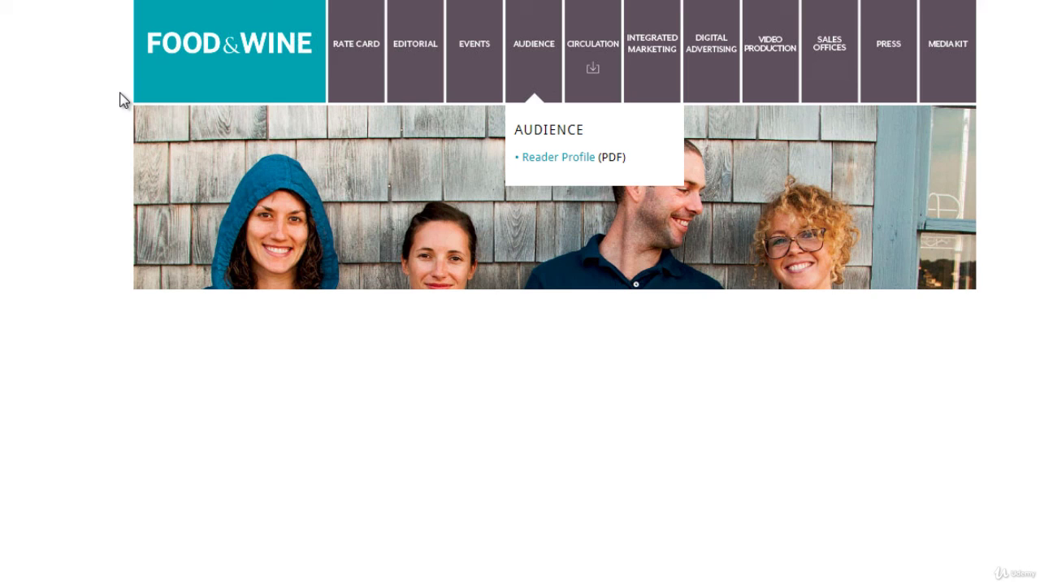
{"action": "scroll", "coordinate": [351, 201], "scroll_direction": "down", "scroll_amount": 2}
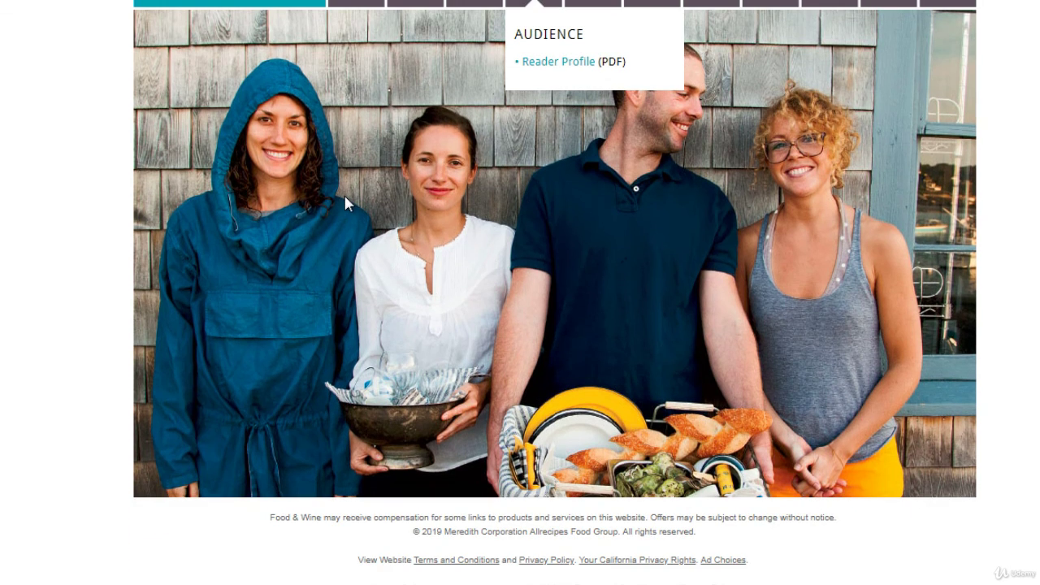